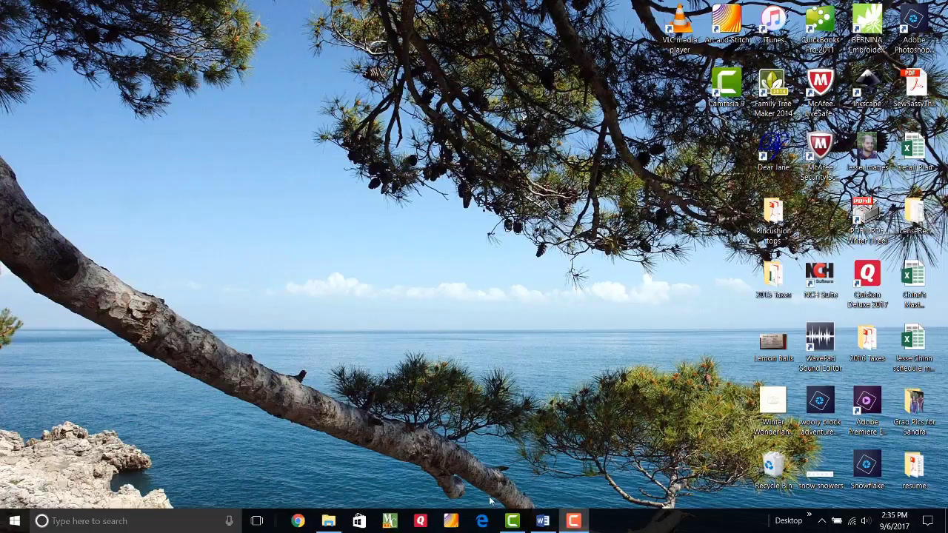
click(299, 521)
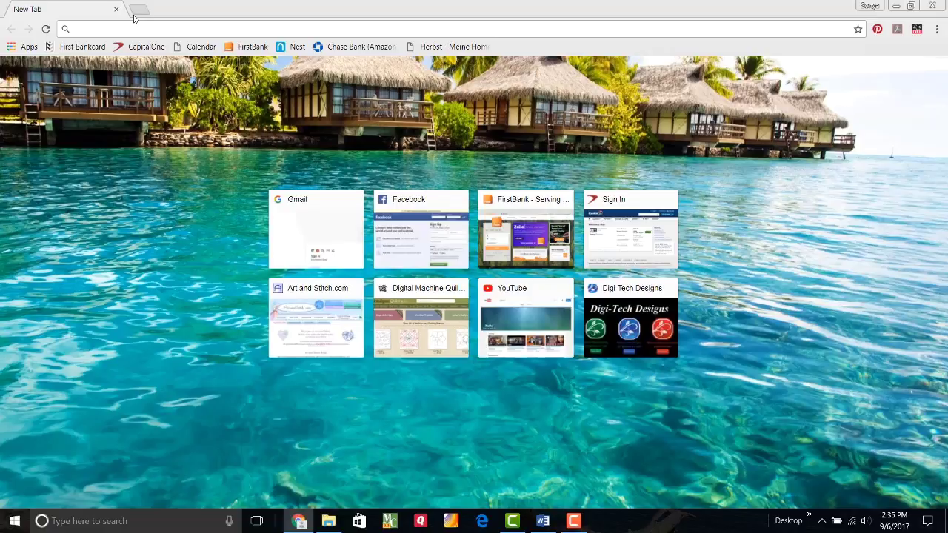
text(www.)
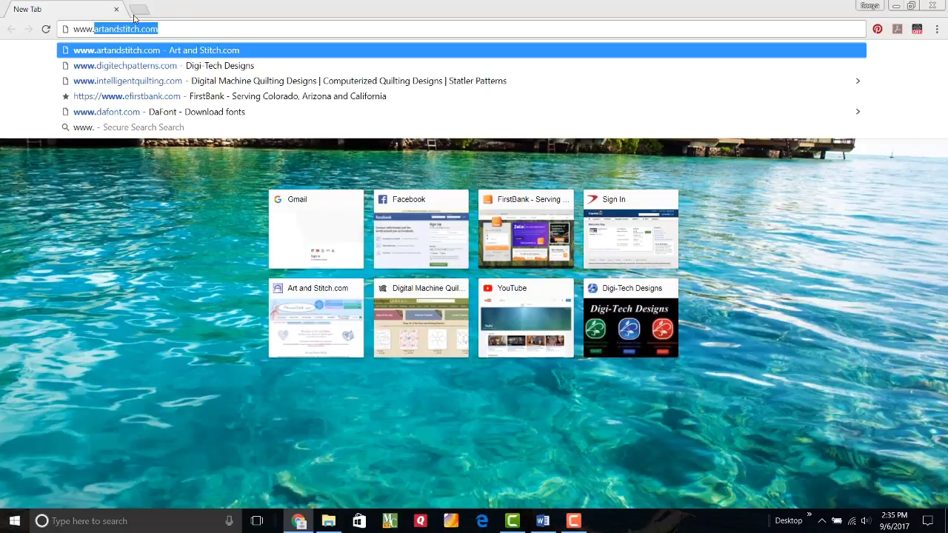
text(dafont.com)
key(Return)
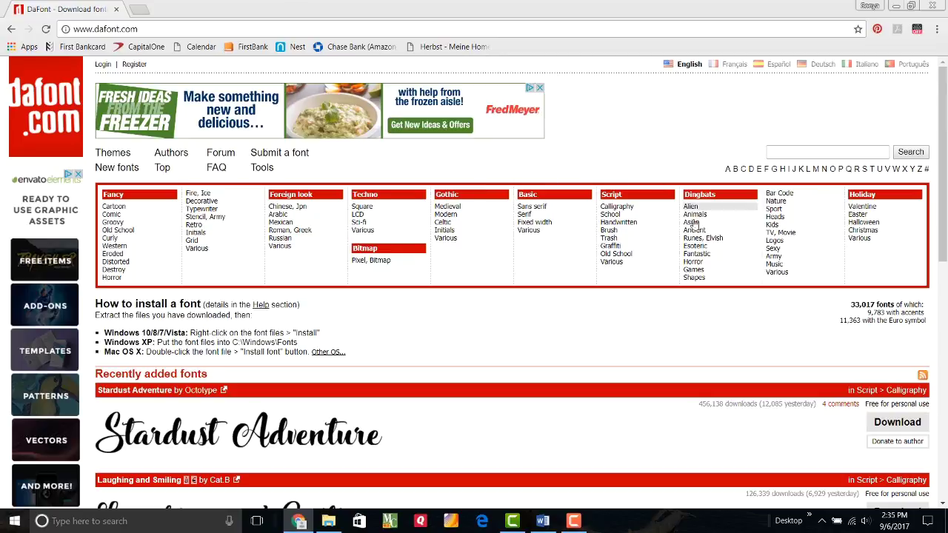
Search the DaFont site for "rounded" fonts
scroll(489, 334, down, 3)
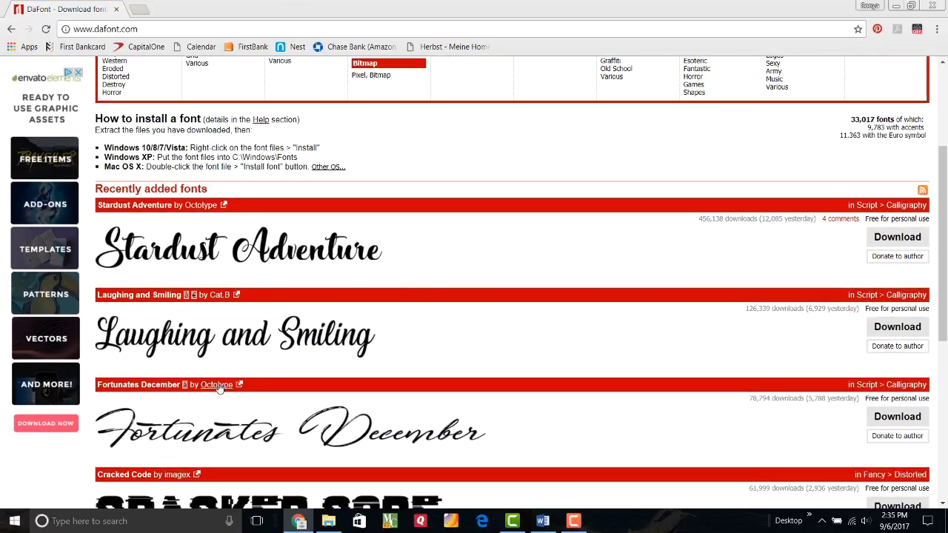
scroll(508, 283, down, 5)
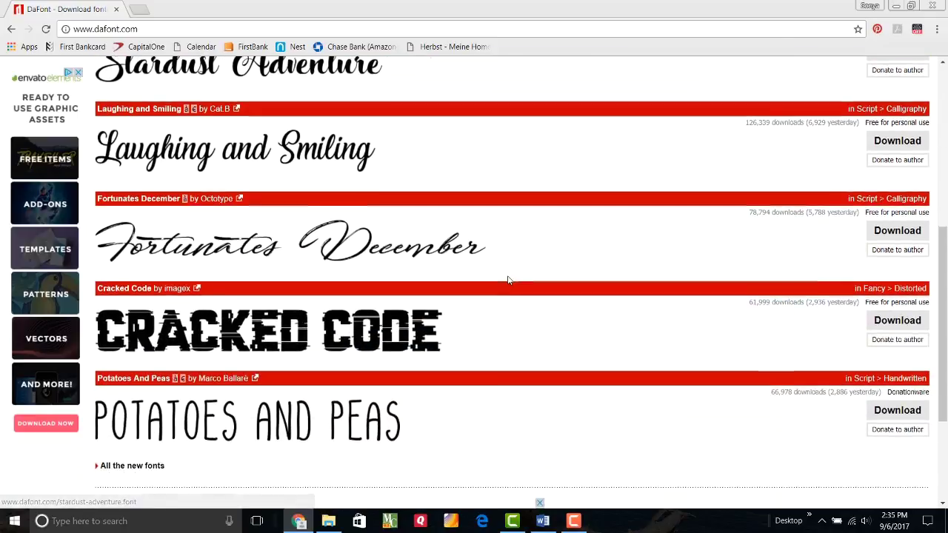
scroll(509, 281, up, 6)
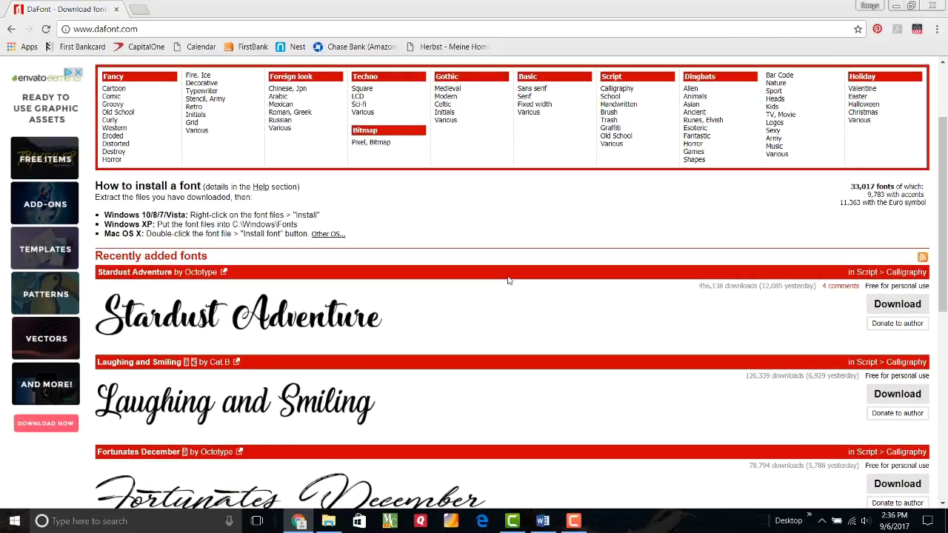
scroll(505, 269, up, 2)
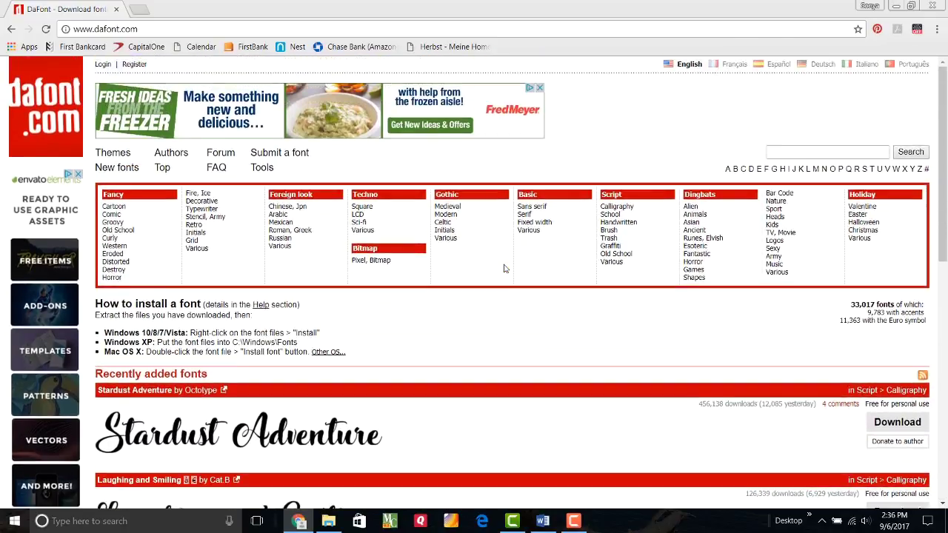
scroll(608, 200, down, 1)
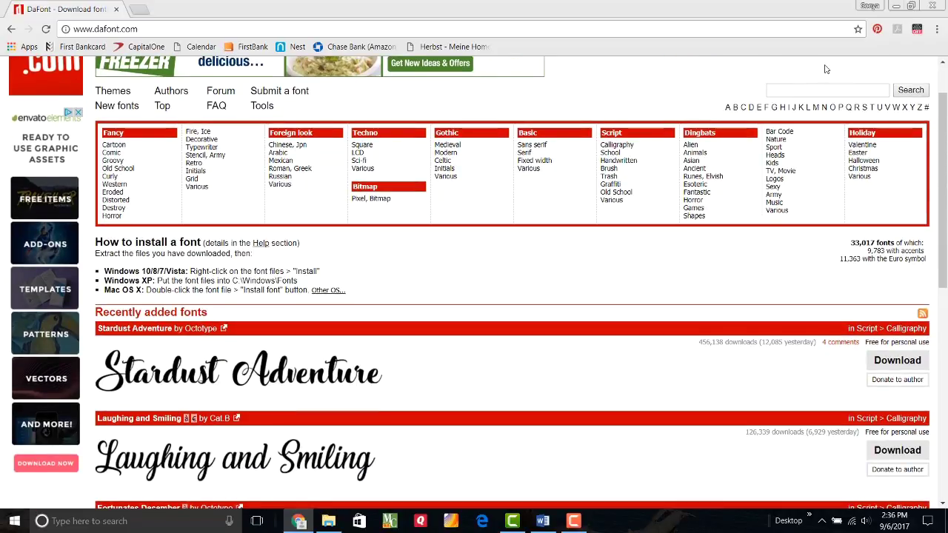
click(817, 90)
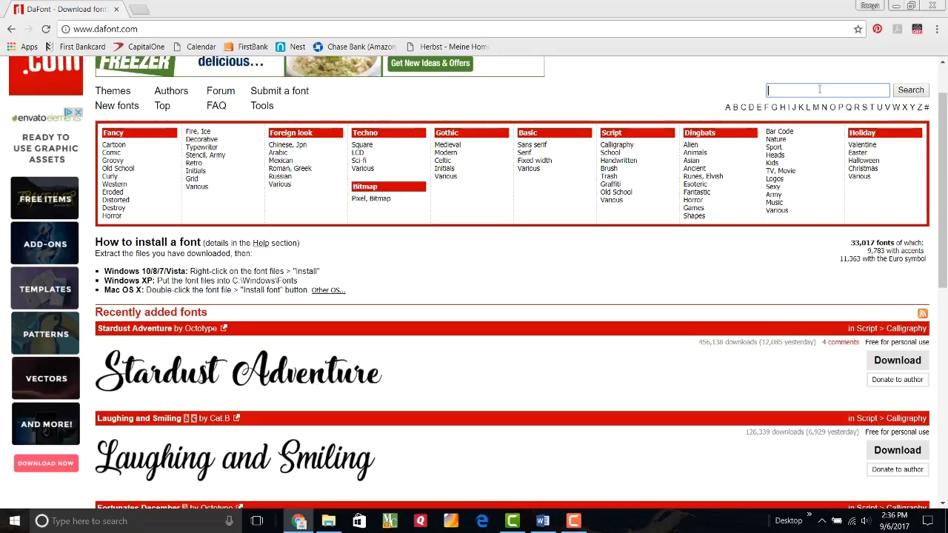
text(rou)
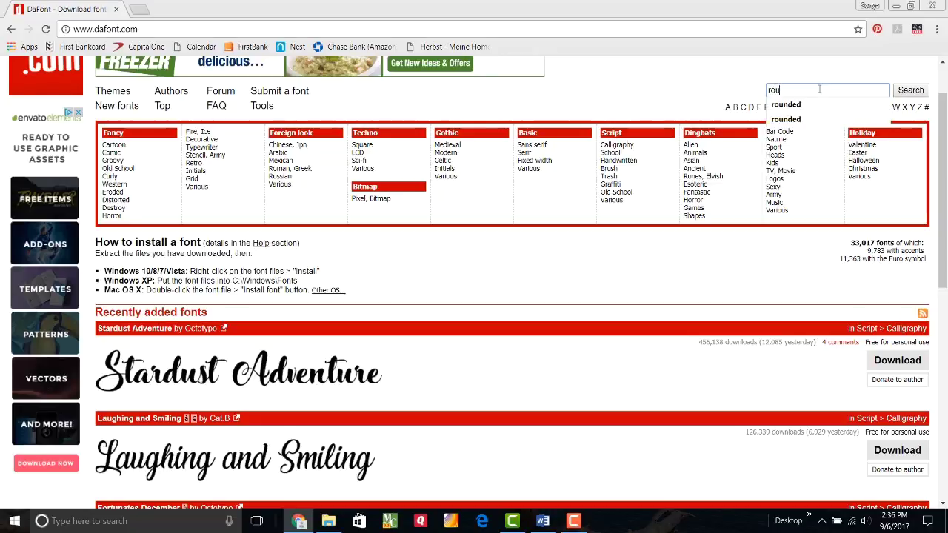
text(nded)
key(Return)
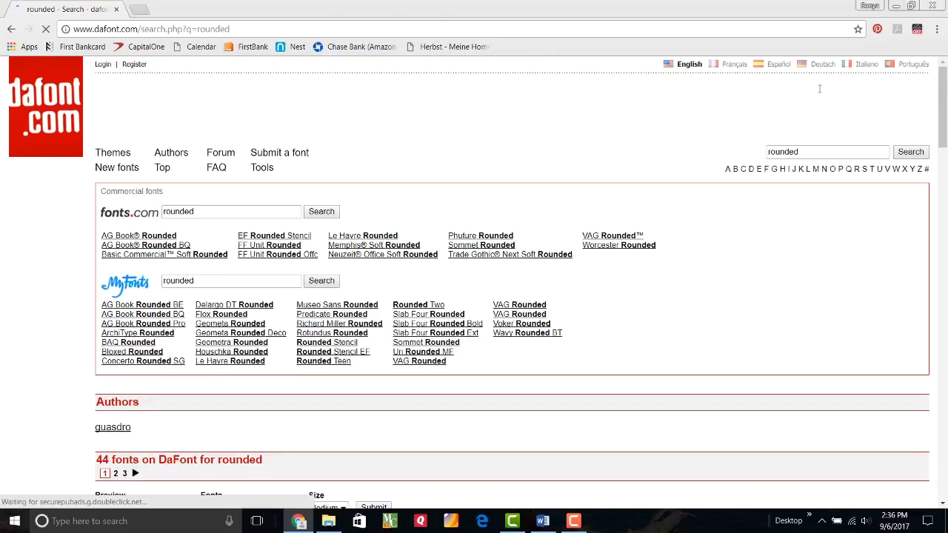
Look through the rounded font results and open the page of the Simply Rounded font
scroll(819, 89, down, 3)
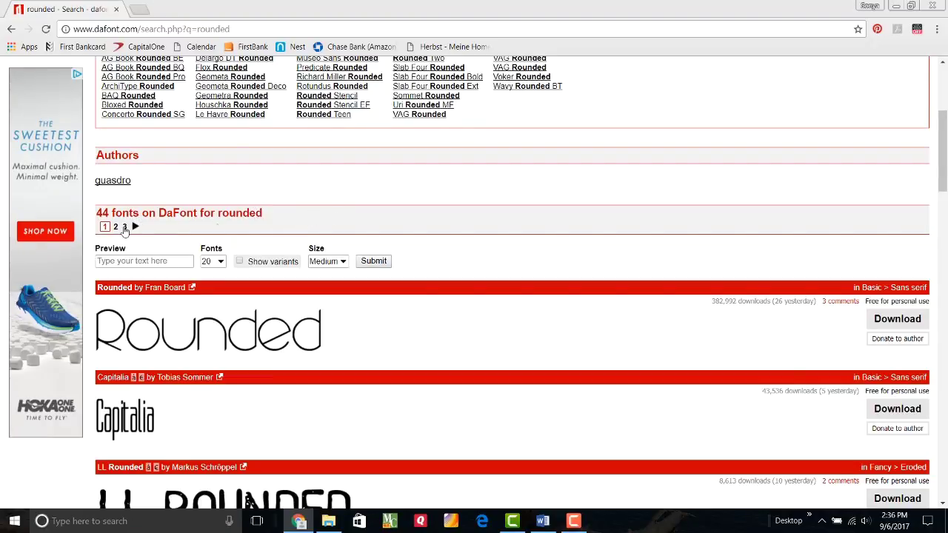
scroll(578, 183, down, 3)
scroll(578, 184, down, 3)
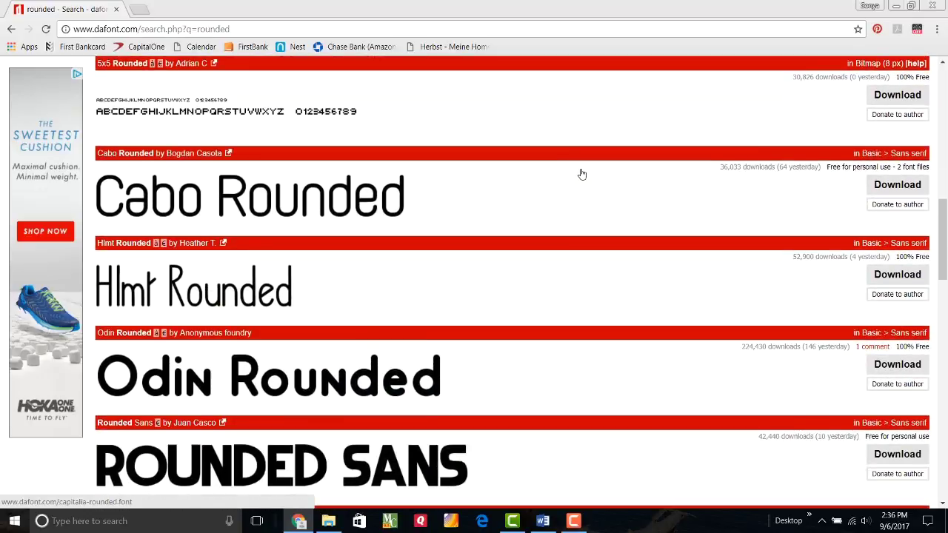
scroll(583, 174, down, 1)
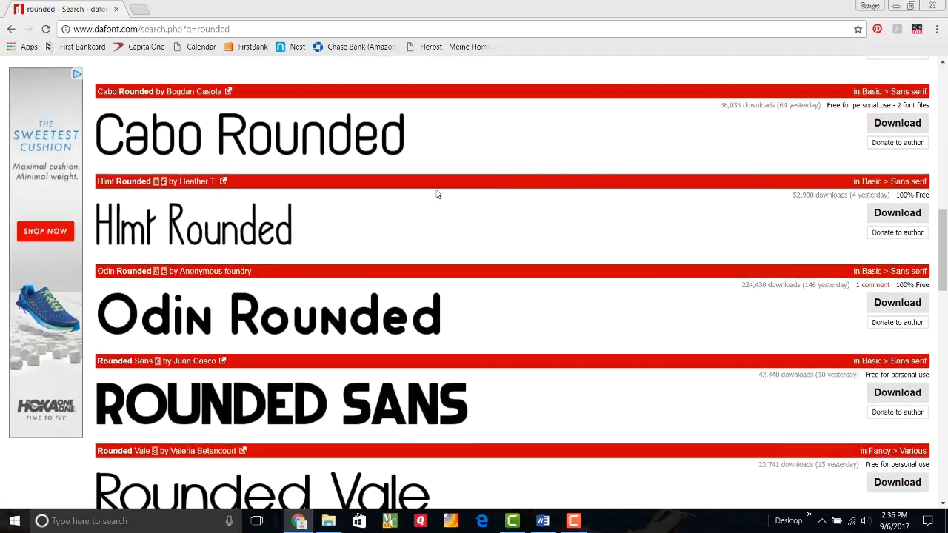
scroll(546, 260, down, 3)
scroll(546, 260, down, 5)
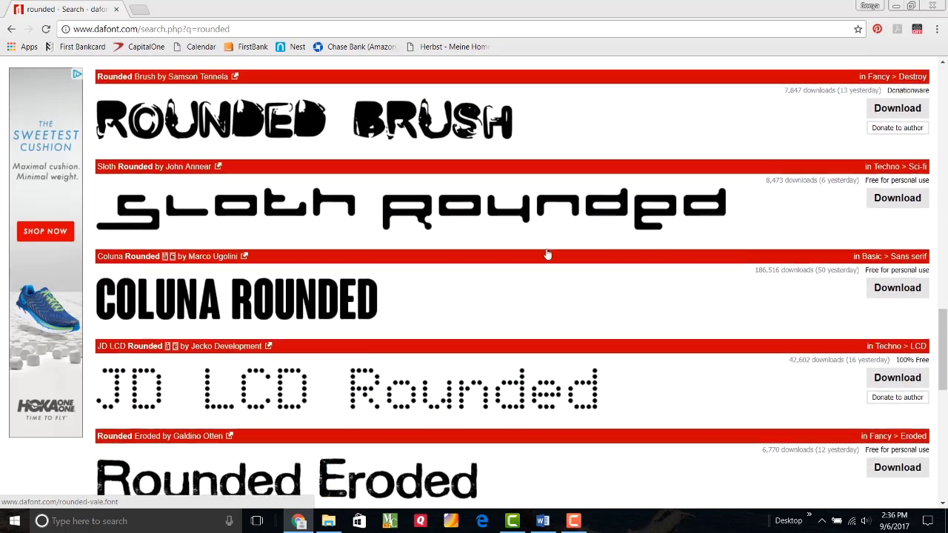
scroll(547, 255, down, 6)
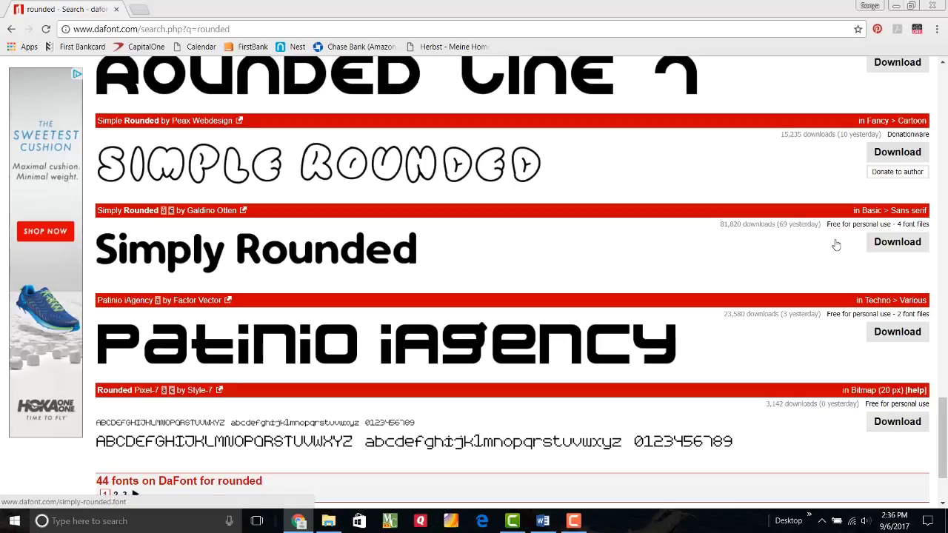
click(365, 256)
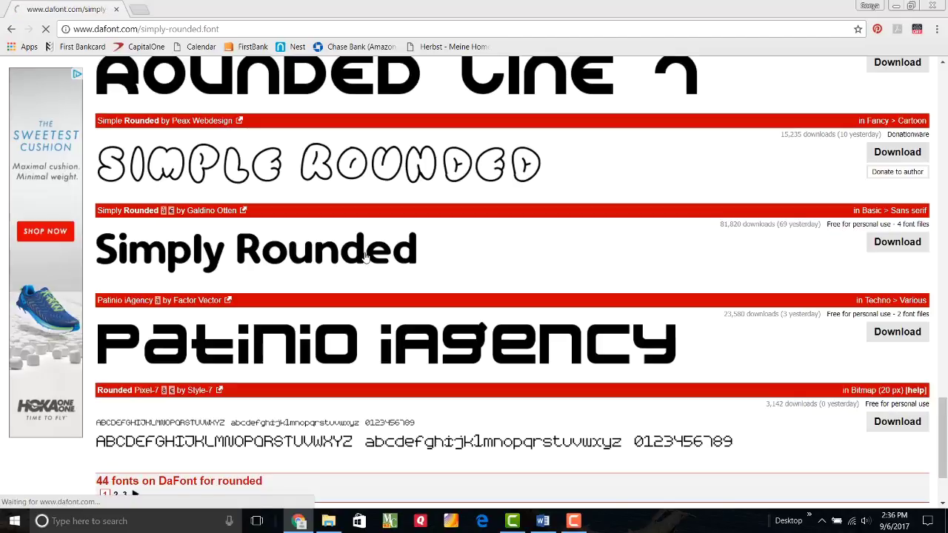
Review the Simply Rounded styles and character set, and download the font
scroll(537, 287, down, 1)
scroll(537, 288, down, 1)
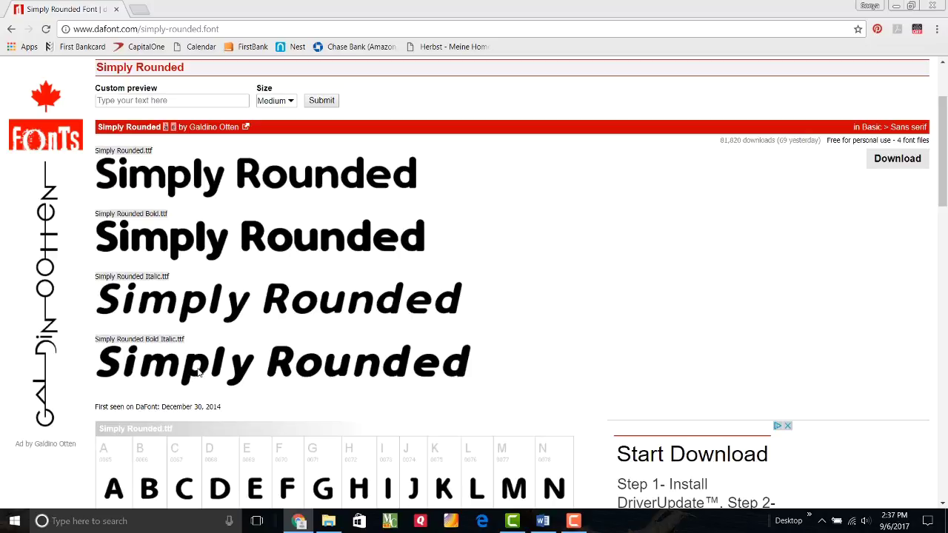
scroll(546, 290, down, 3)
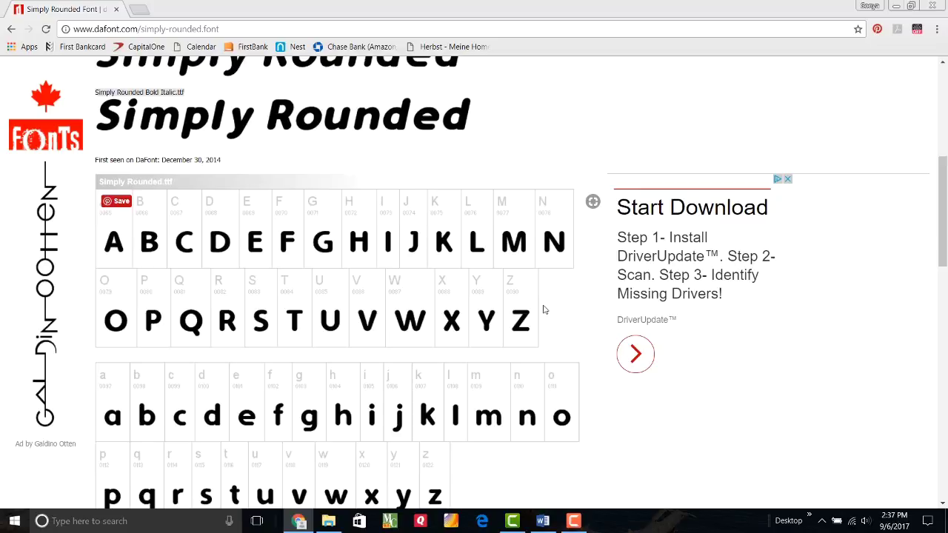
scroll(540, 310, down, 3)
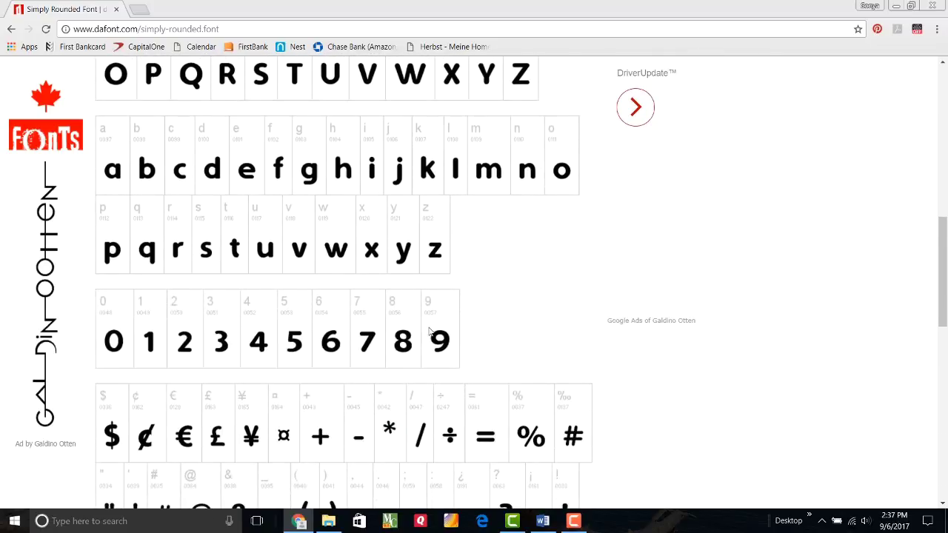
scroll(429, 334, down, 7)
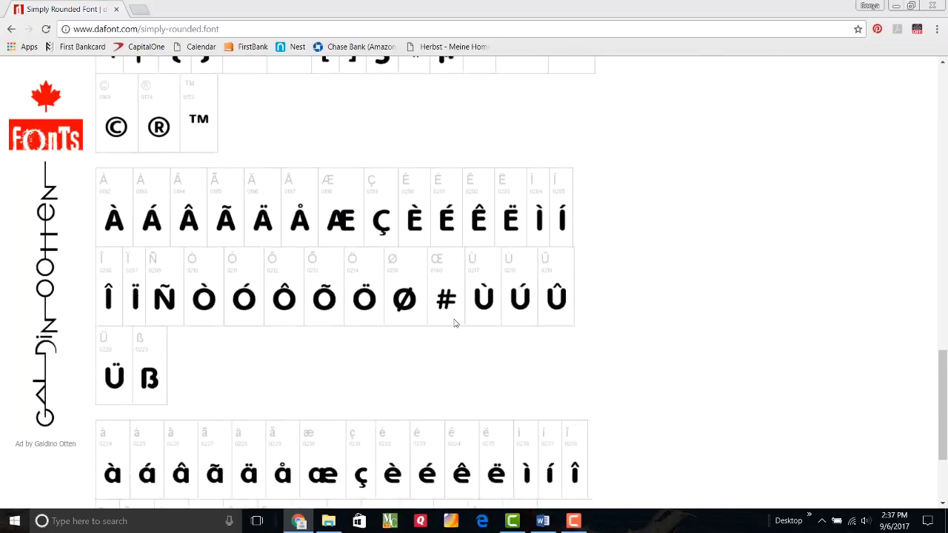
scroll(455, 323, down, 2)
scroll(453, 321, up, 7)
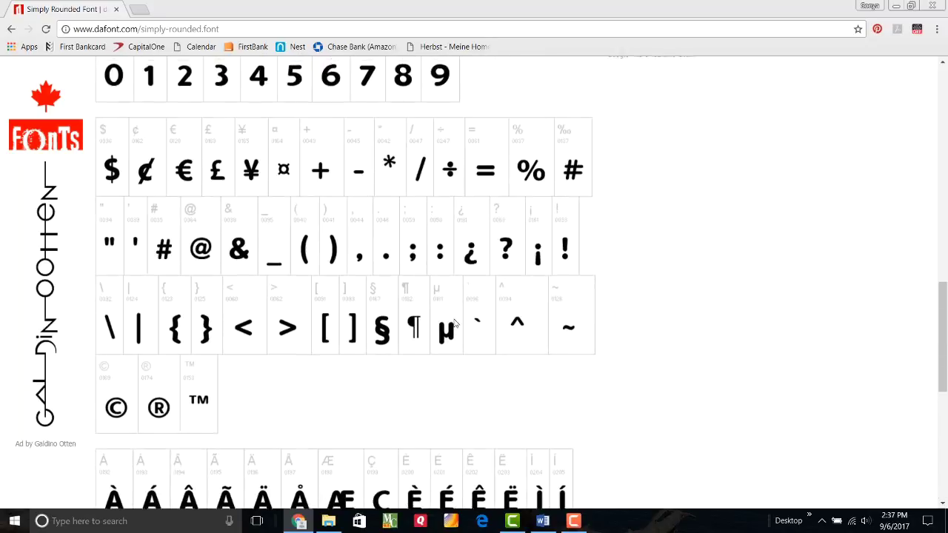
scroll(455, 323, up, 7)
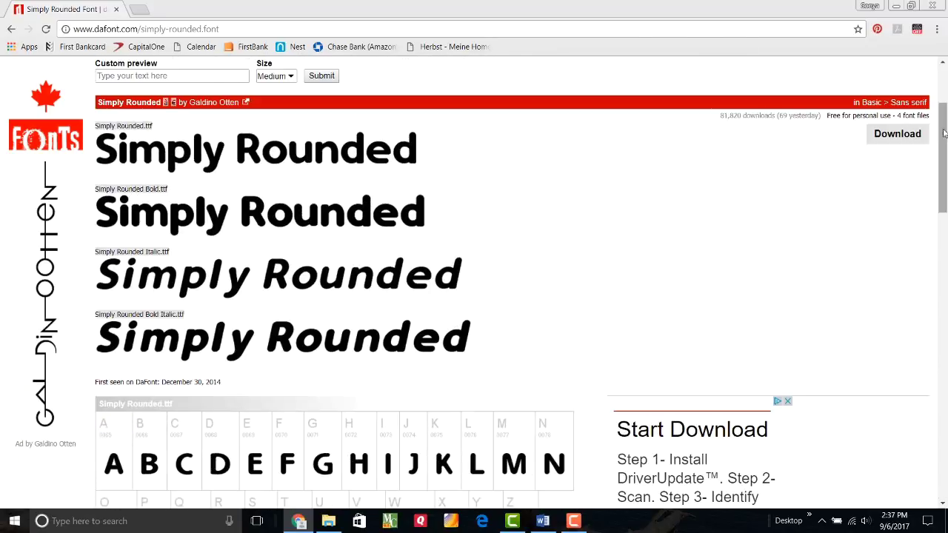
click(907, 142)
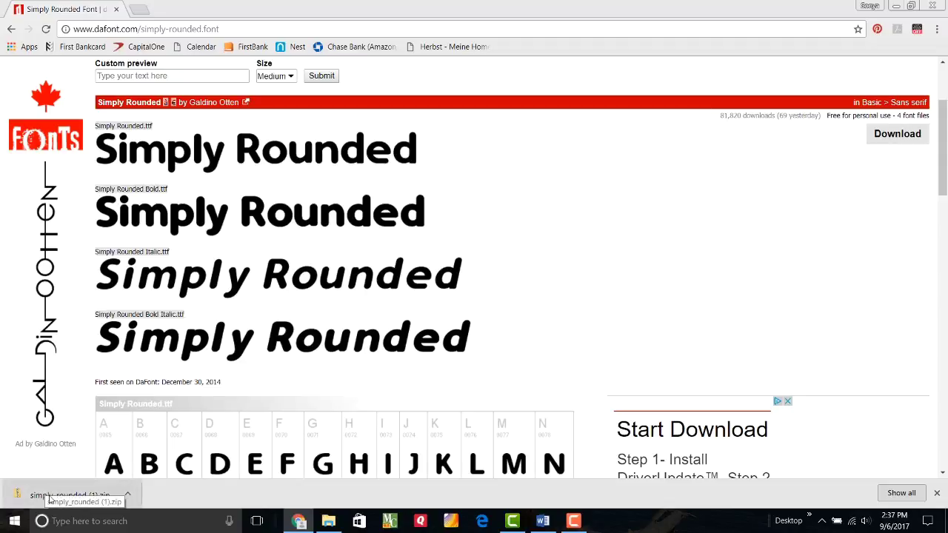
Switch to File Explorer and open the downloaded simply_rounded (1) compressed folder in Downloads
click(331, 525)
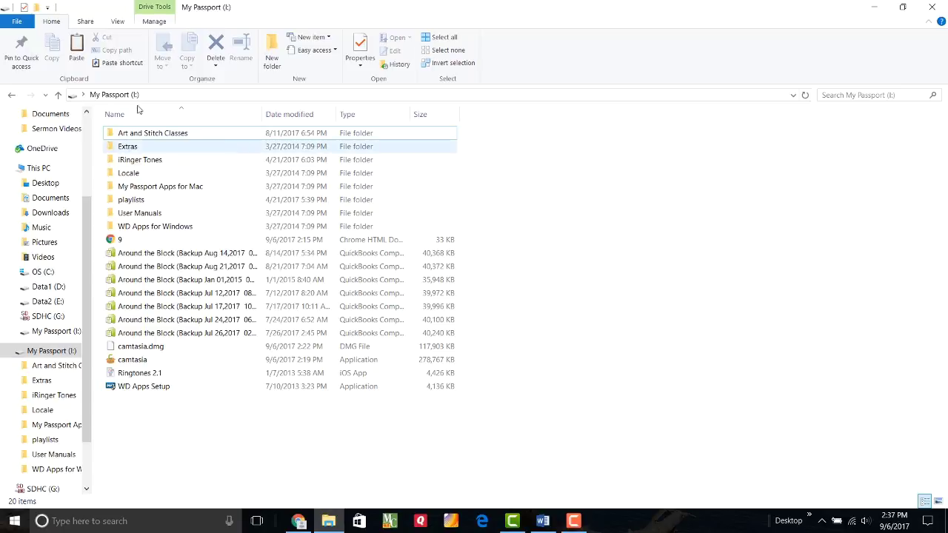
drag(89, 230, 80, 142)
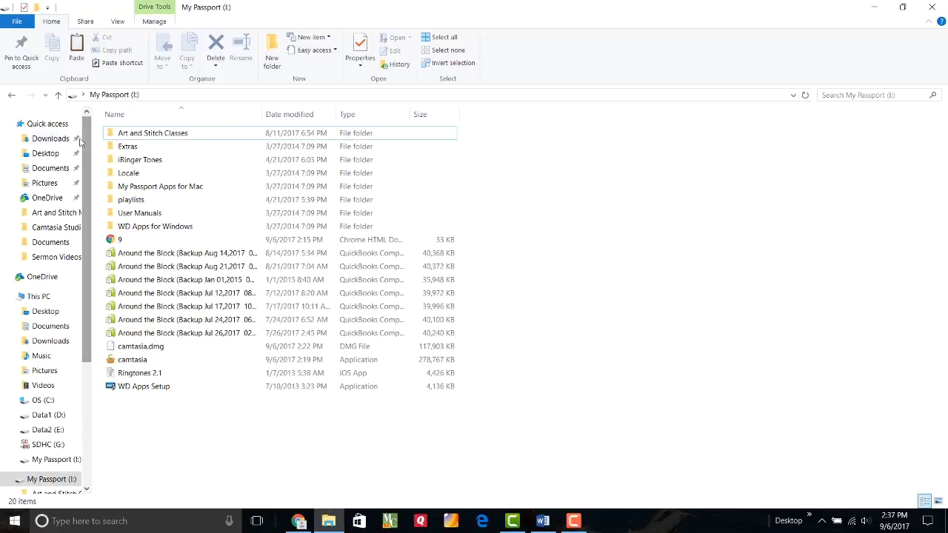
click(26, 141)
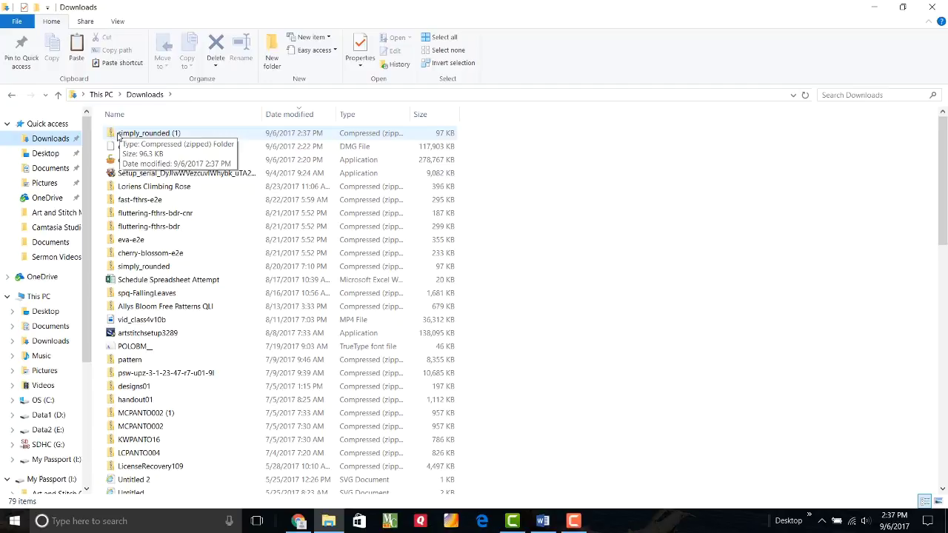
double_click(111, 134)
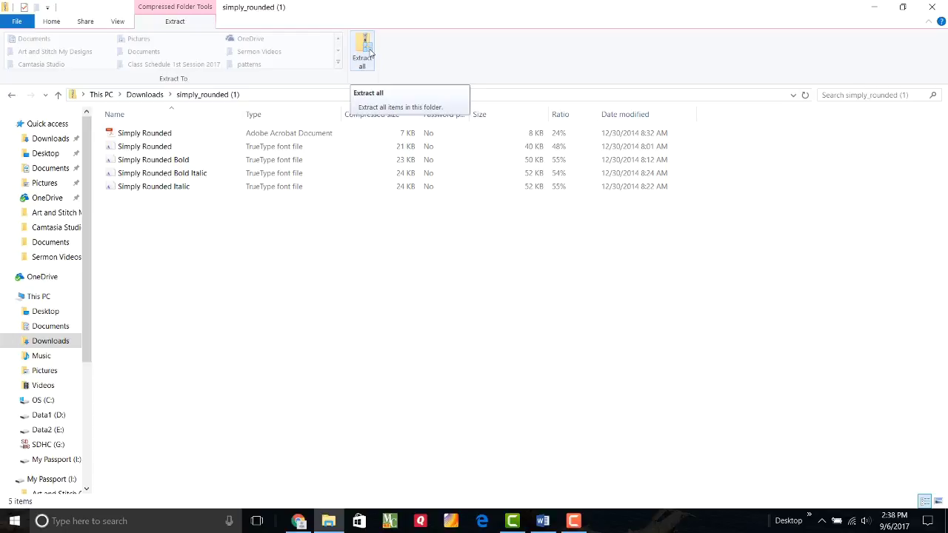
Extract all files from the simply_rounded (1) archive to the Desktop and close the folder windows
click(364, 49)
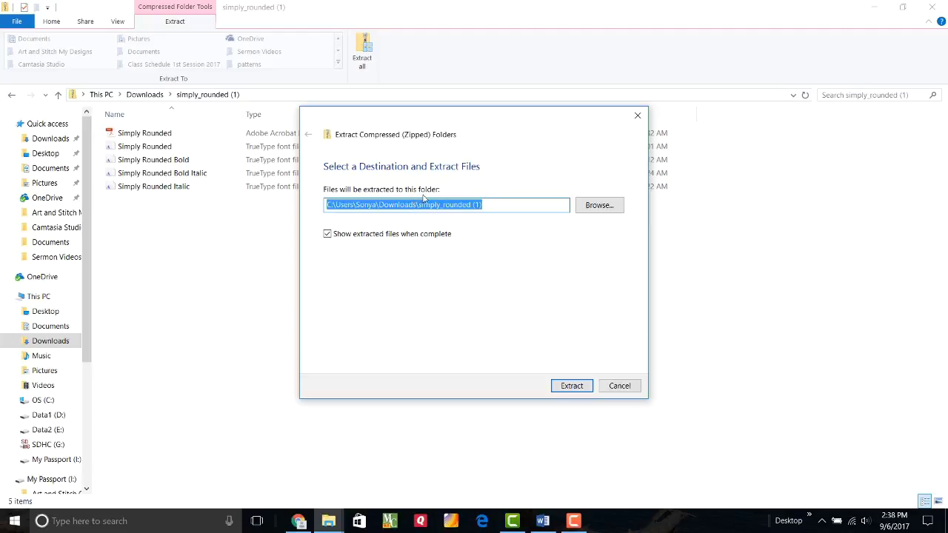
click(599, 206)
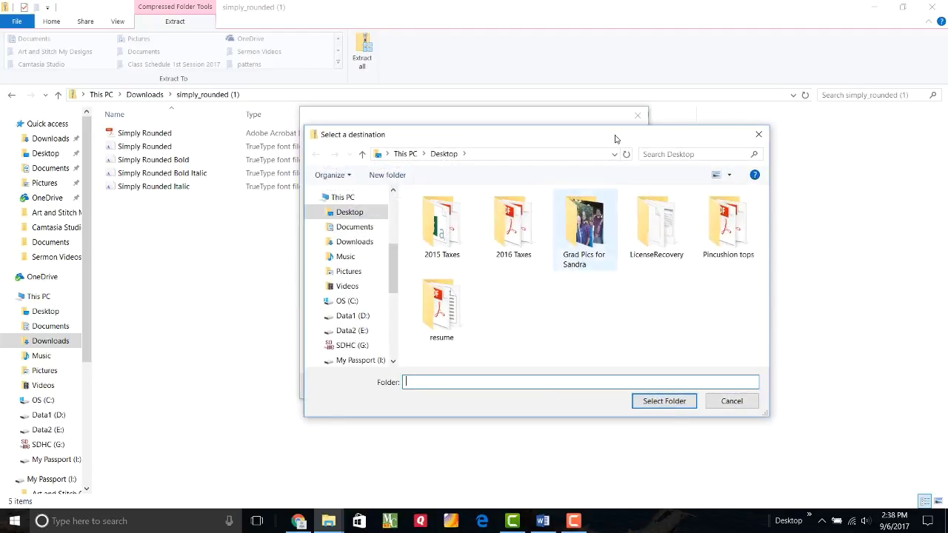
click(340, 215)
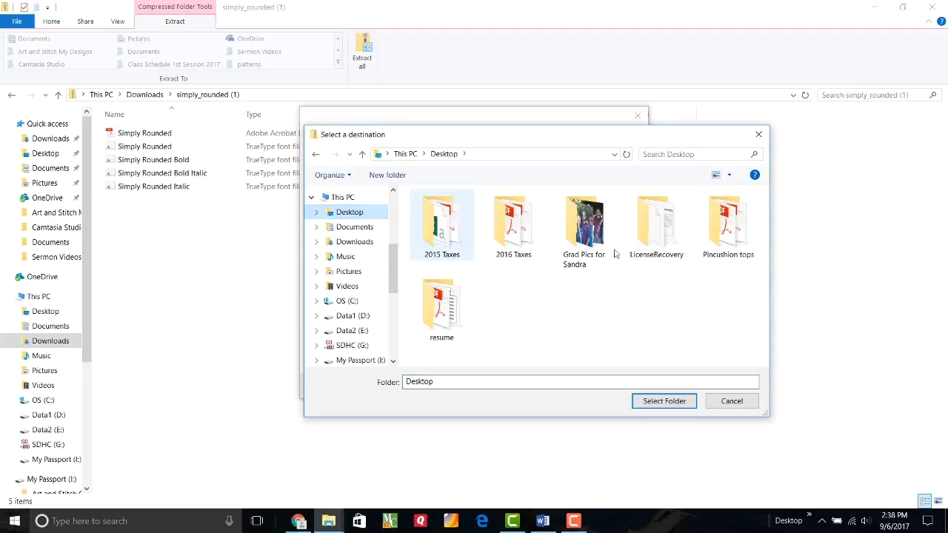
click(662, 400)
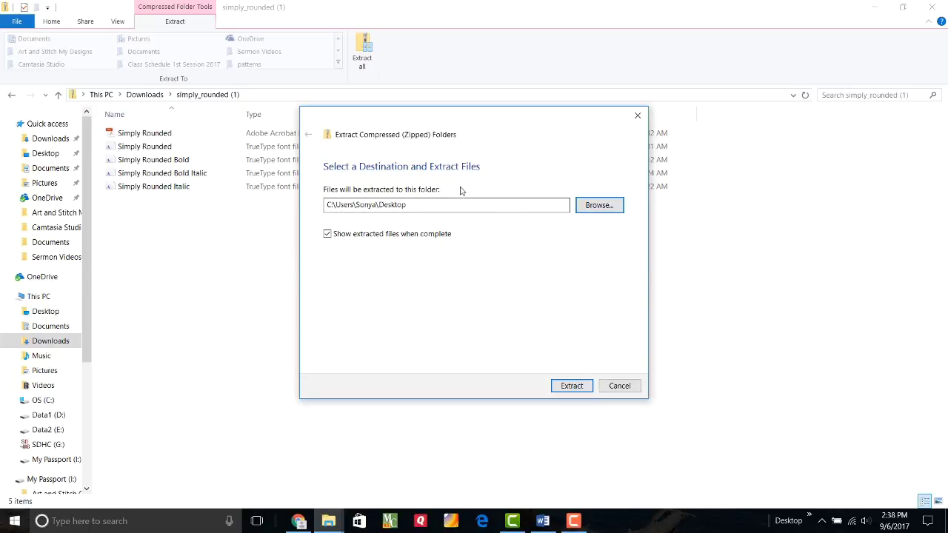
click(571, 386)
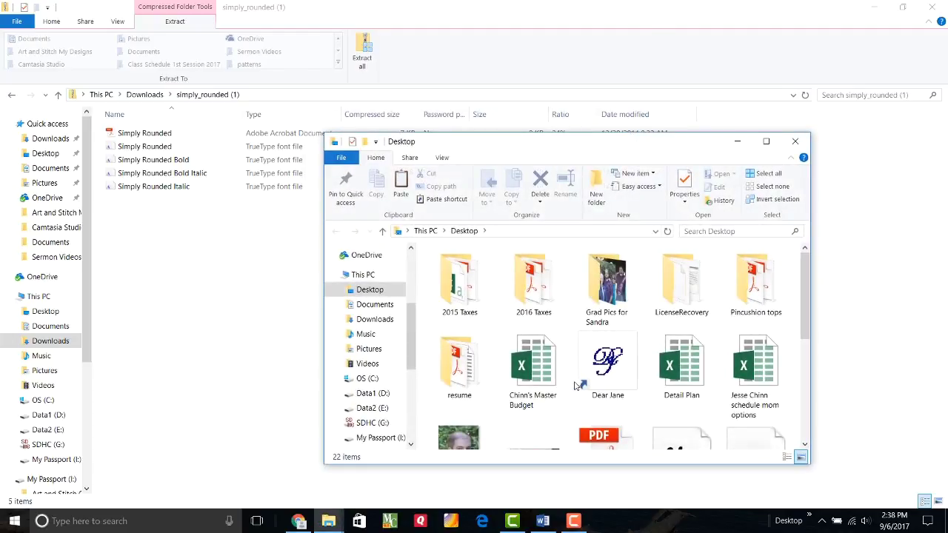
click(794, 144)
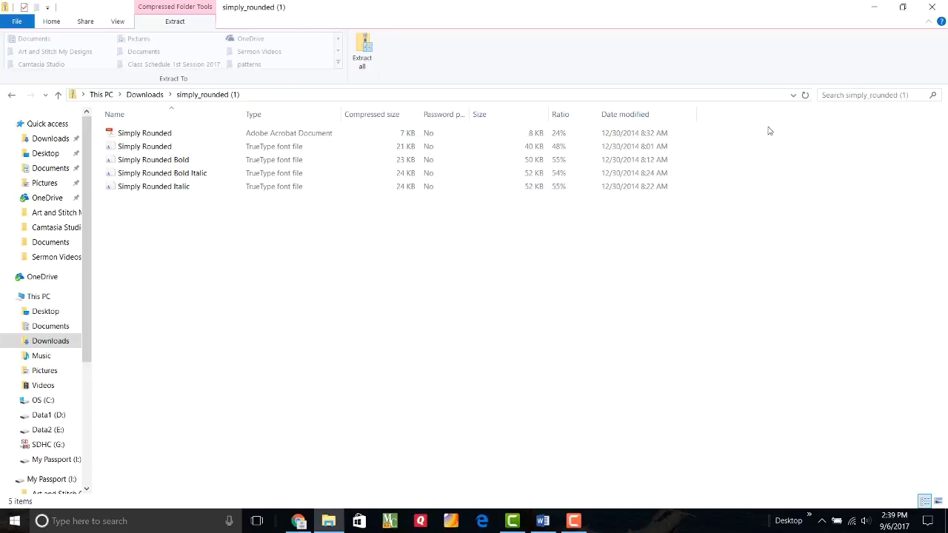
click(928, 6)
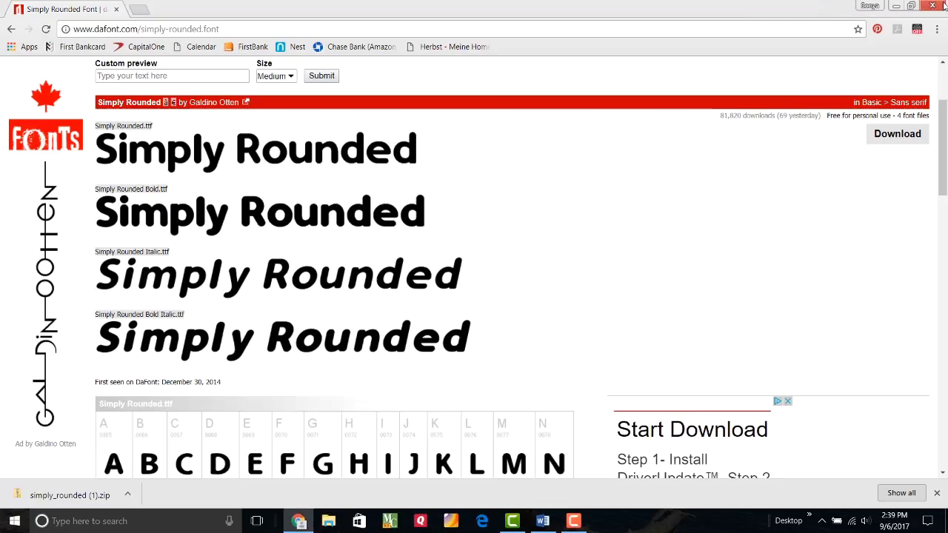
Close the browser, open the extracted Simply Rounded Bold font file on the Desktop, install it and close its preview
click(944, 7)
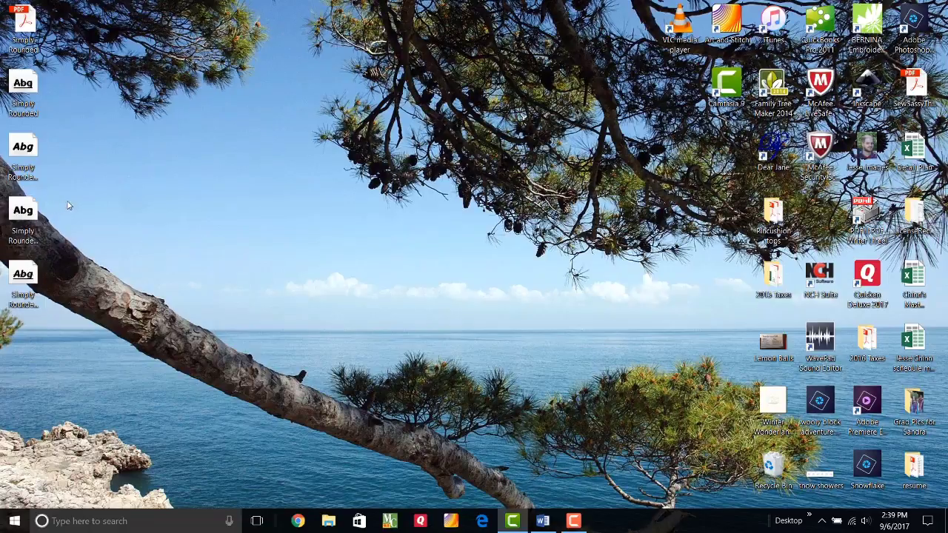
double_click(33, 211)
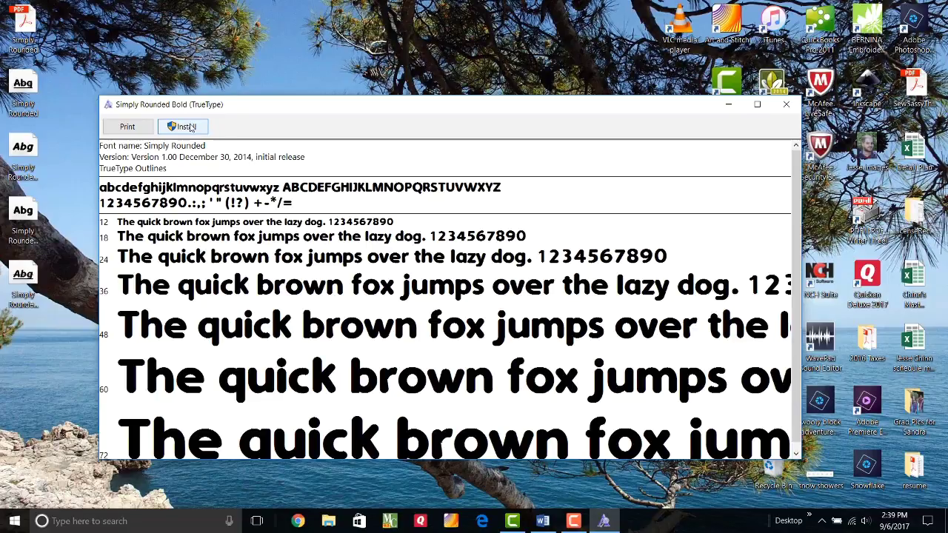
click(187, 130)
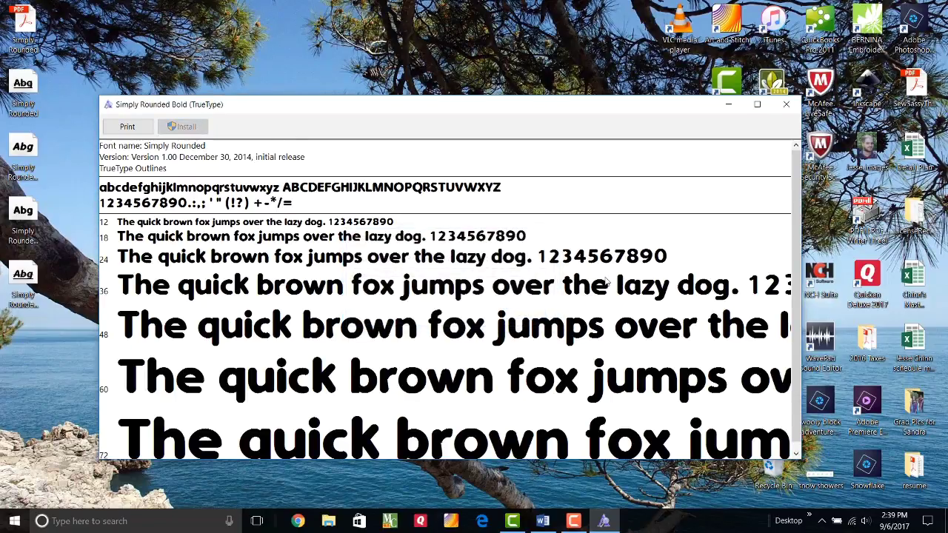
click(785, 104)
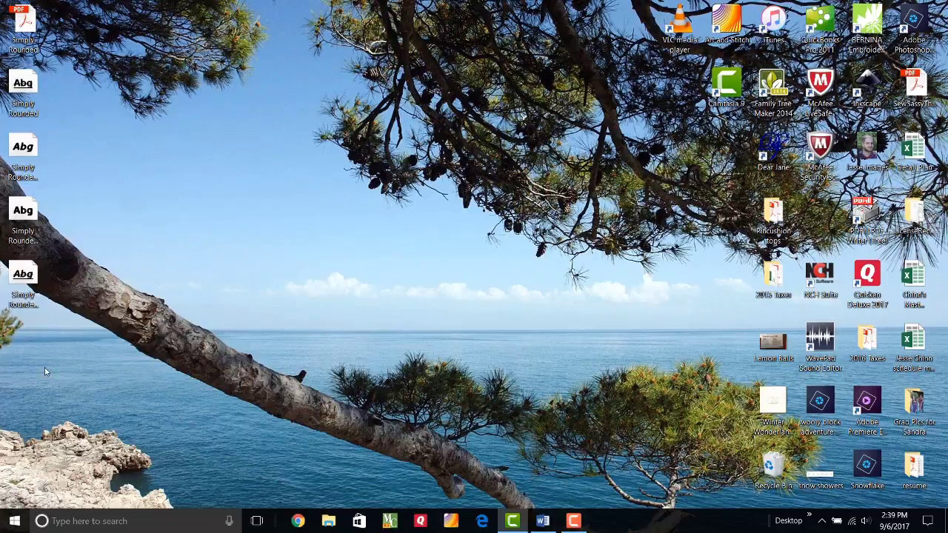
Find and open the Fonts control panel folder, enlarge its window and browse the installed fonts
click(13, 521)
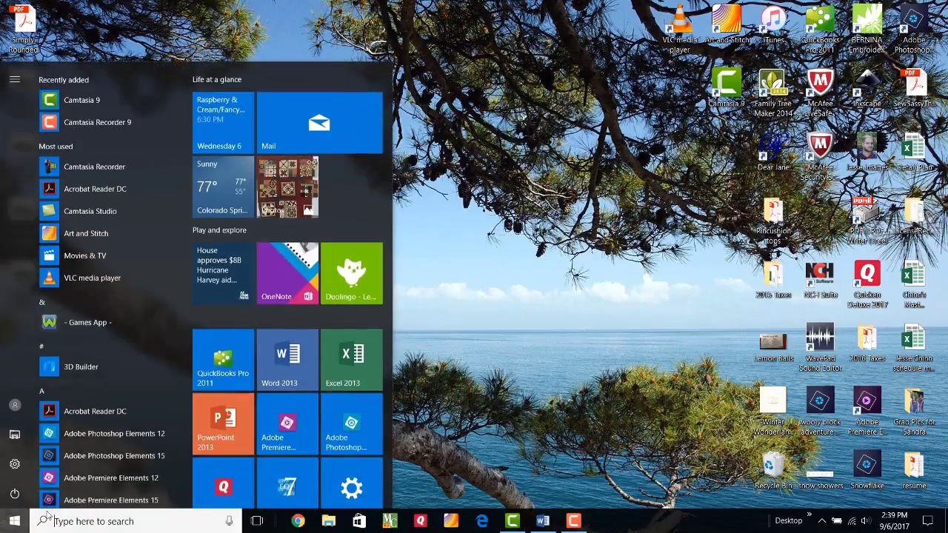
text(font)
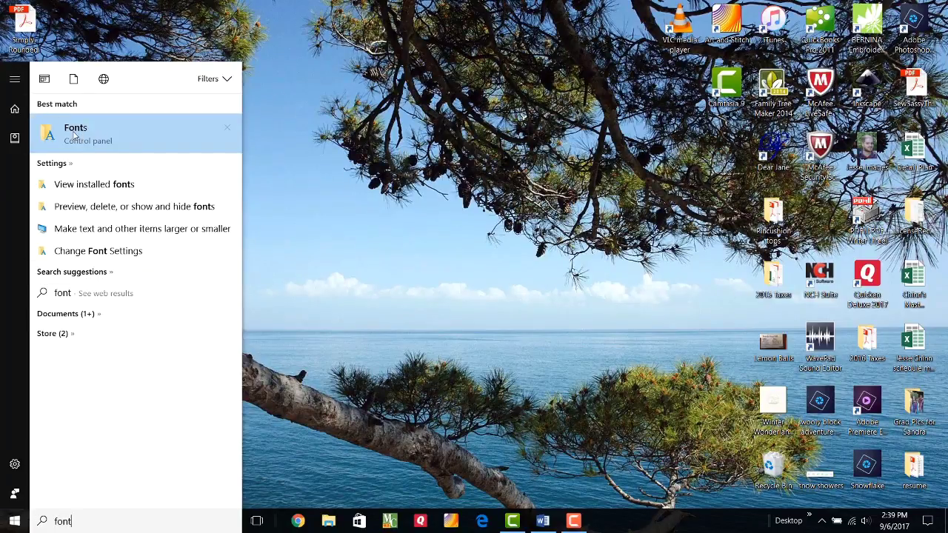
click(76, 134)
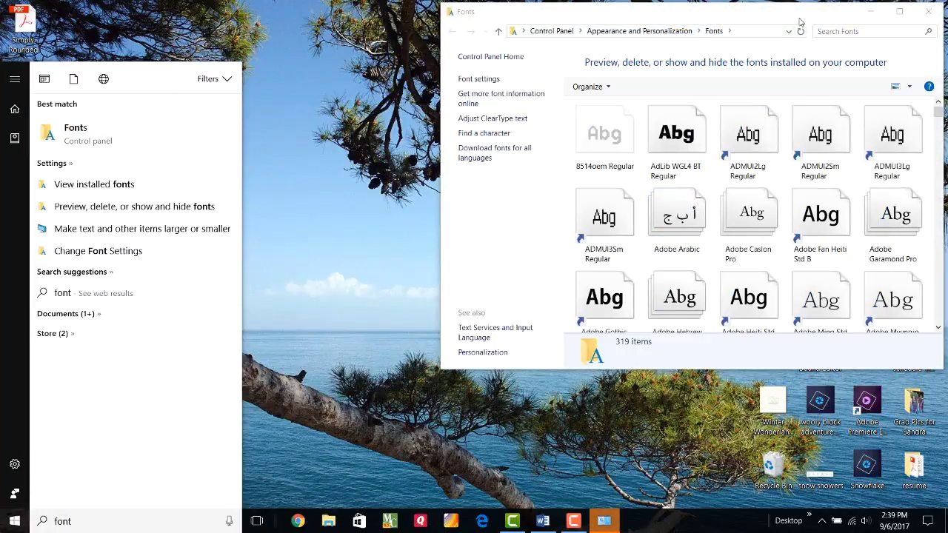
drag(802, 23, 489, 40)
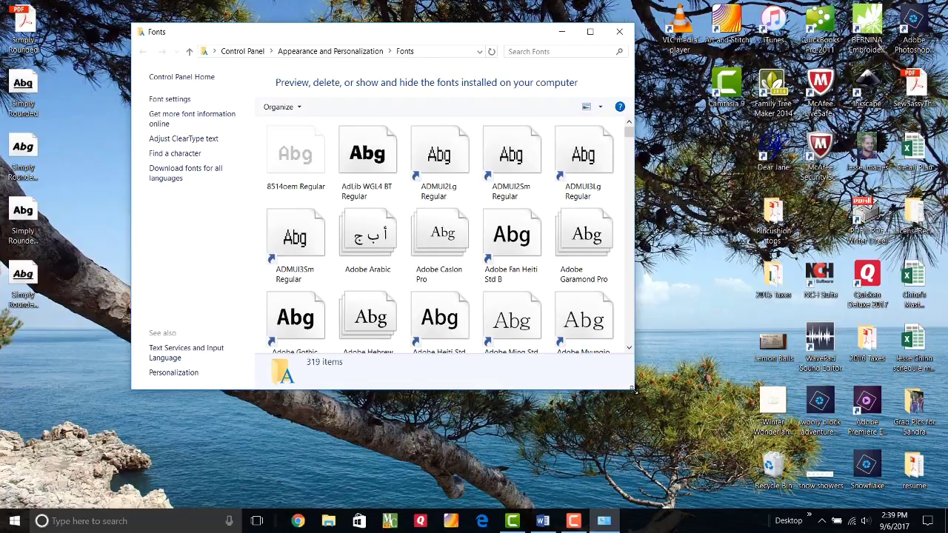
drag(633, 392, 730, 475)
scroll(629, 238, down, 3)
scroll(630, 238, down, 4)
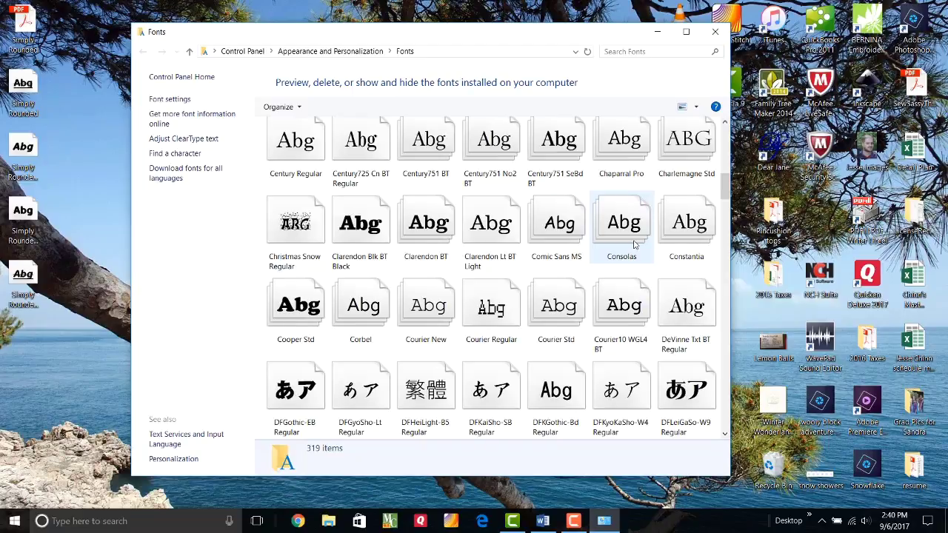
Add the four Simply Rounded font files from the Desktop to the Fonts folder, declining to replace fonts already installed
click(22, 85)
drag(22, 84, 400, 252)
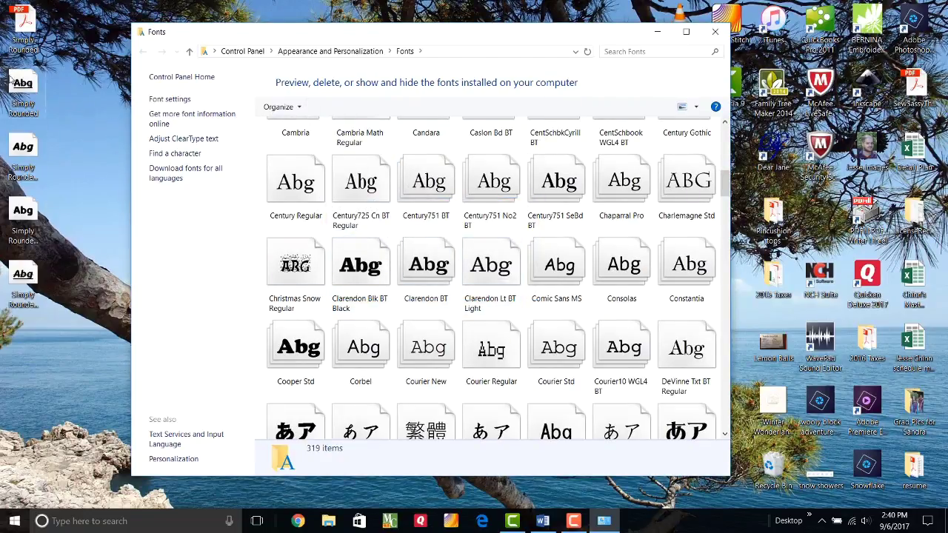
drag(2, 61, 53, 326)
drag(30, 215, 433, 275)
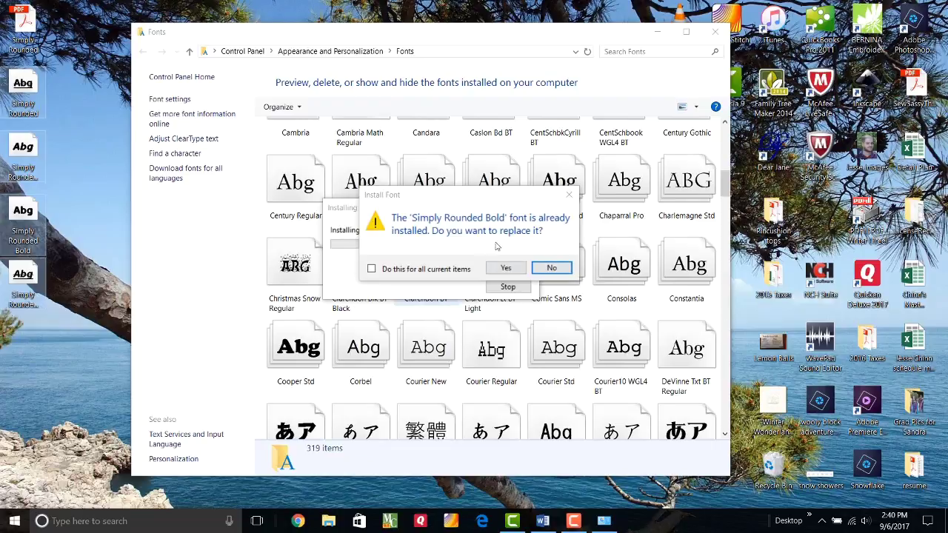
click(550, 268)
click(549, 269)
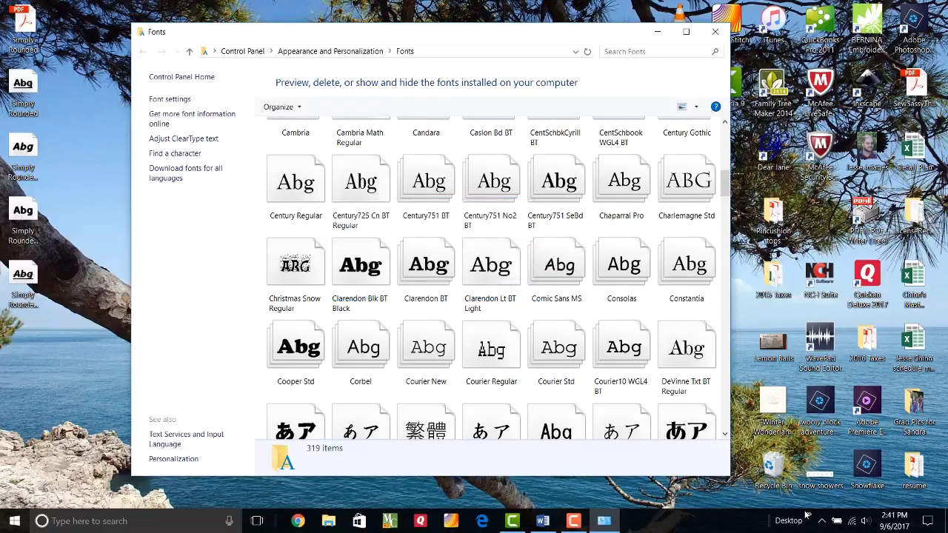
Locate Simply Rounded in the Fonts folder, close the folder and delete the extracted Simply Rounded files from the Desktop
drag(726, 193, 730, 381)
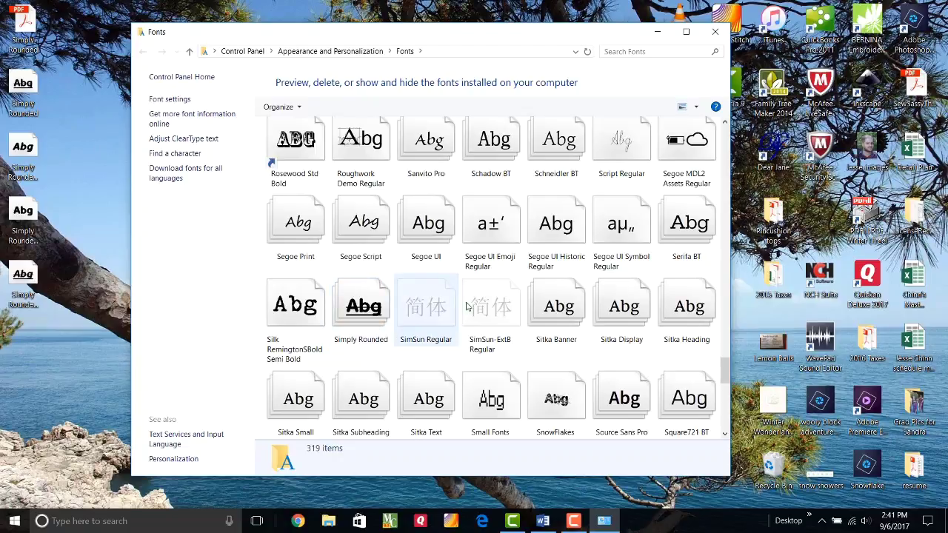
click(716, 33)
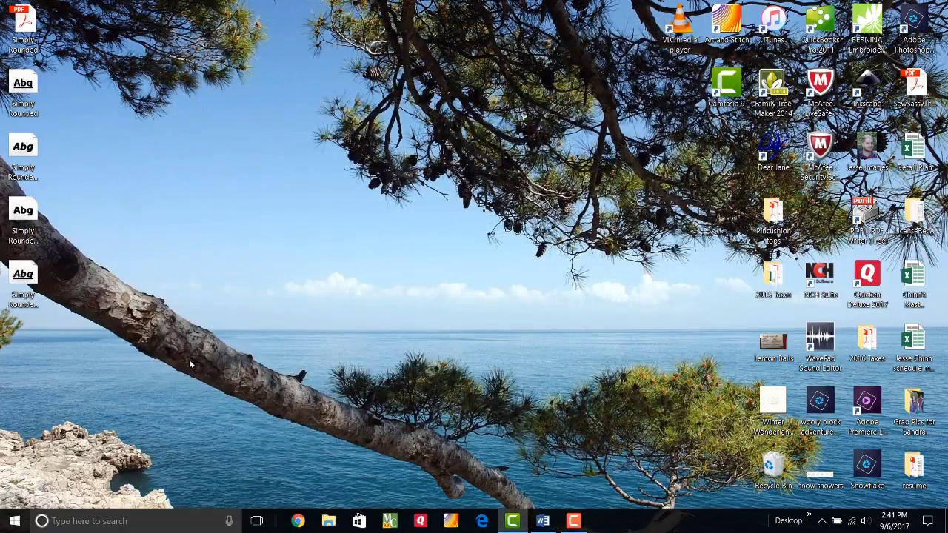
drag(99, 327, 3, 4)
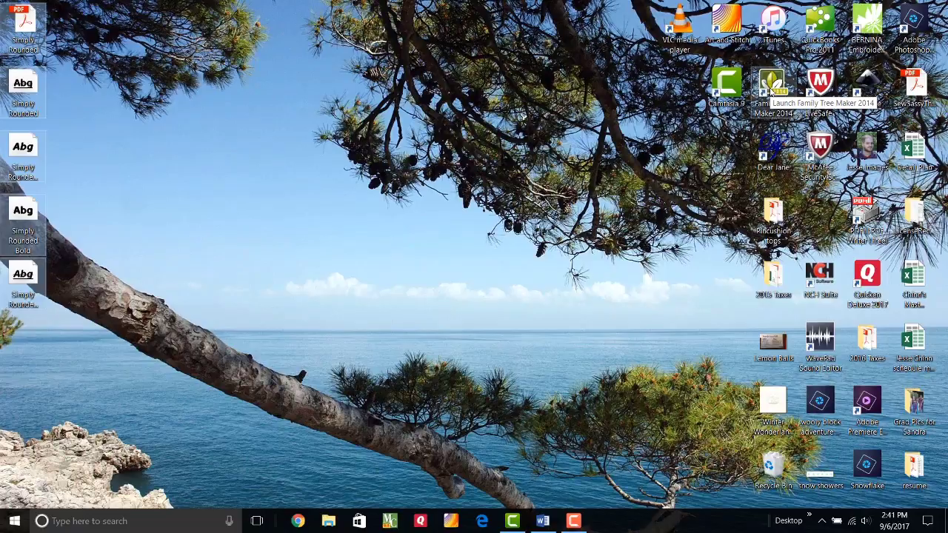
key(Delete)
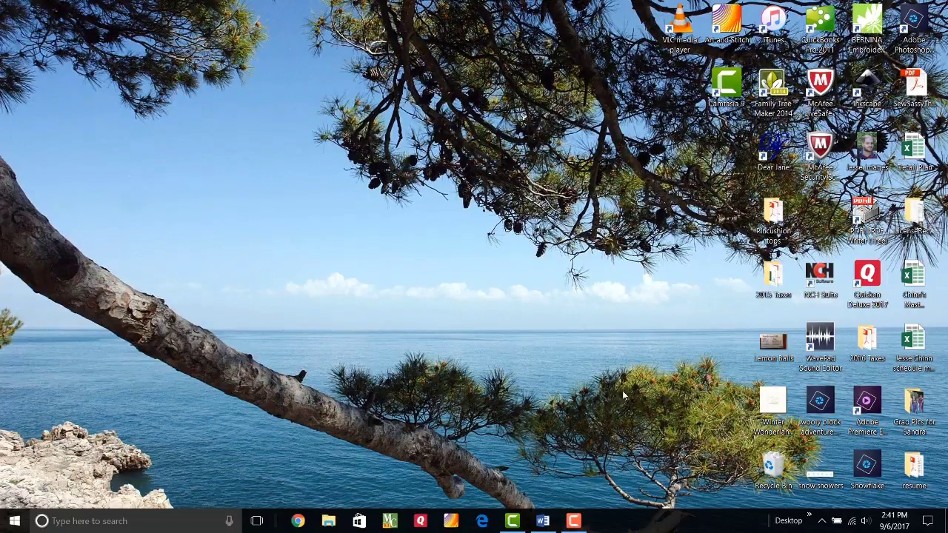
Switch to Word, create a blank document in a maximized window and set the zoom to 100%
mouse_move(547, 522)
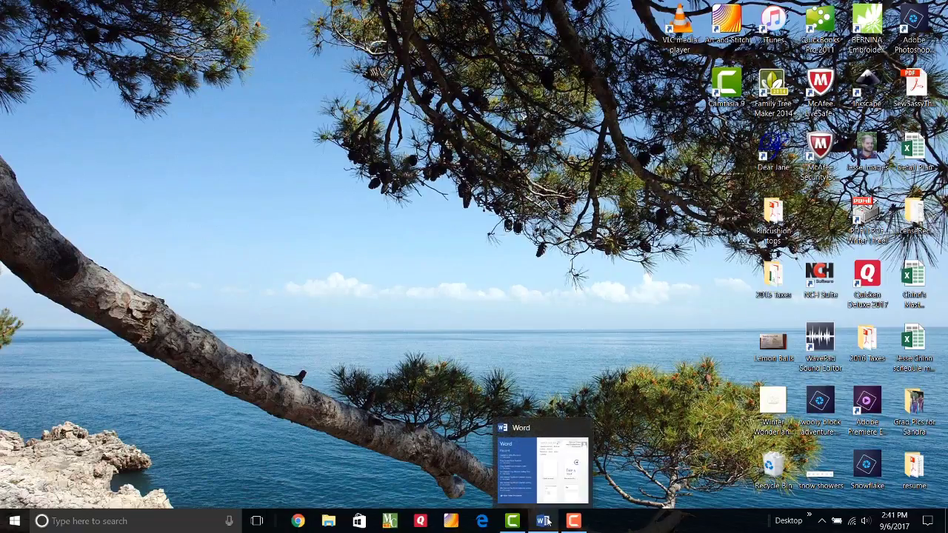
click(545, 522)
click(305, 312)
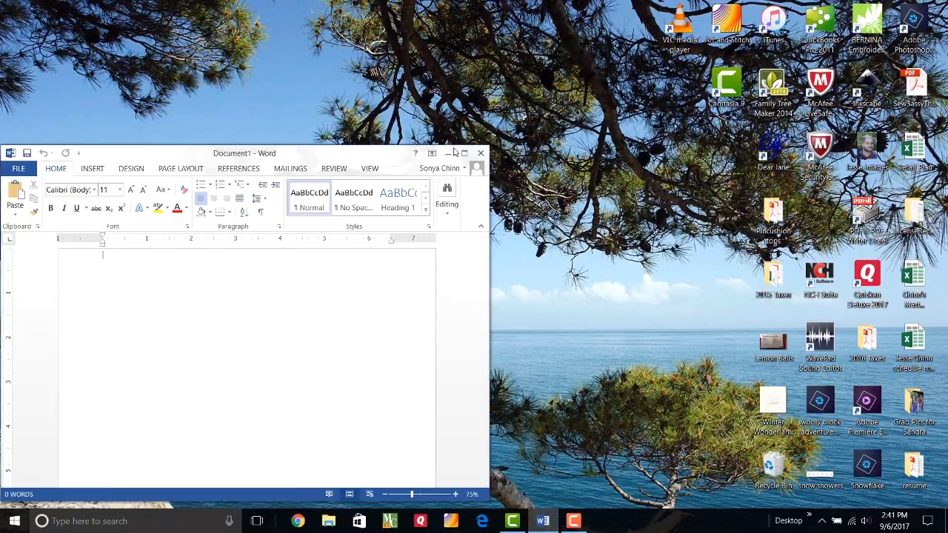
click(461, 154)
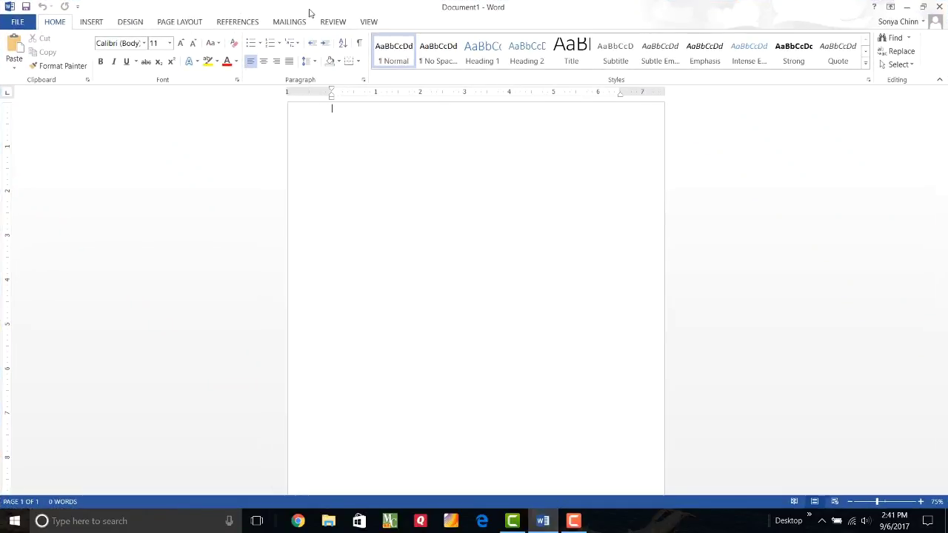
click(368, 21)
click(231, 49)
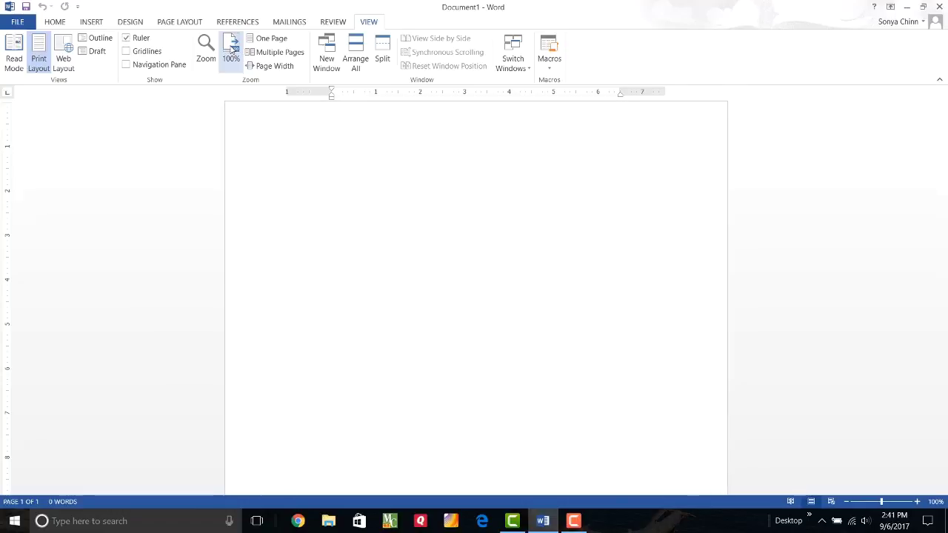
Set the blank document's text font to Simply Rounded
click(54, 22)
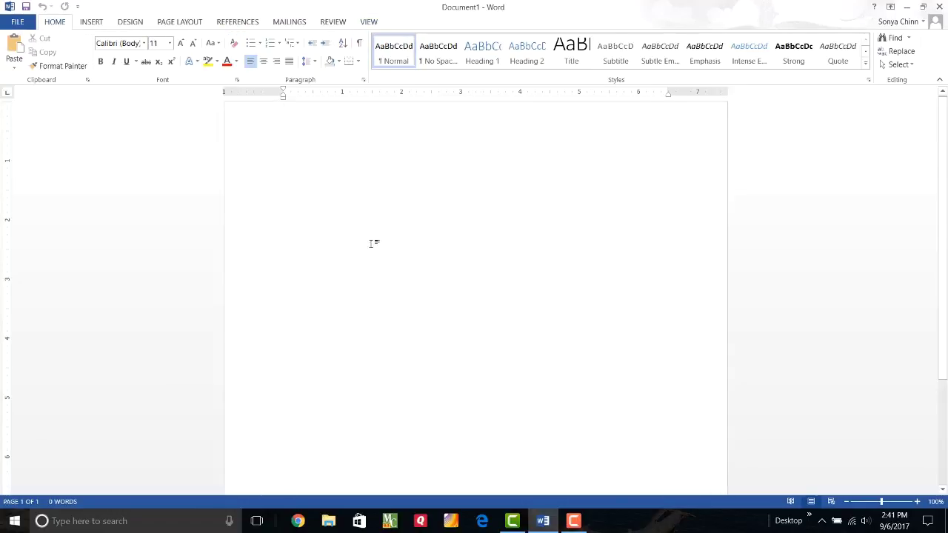
click(144, 44)
scroll(200, 237, down, 5)
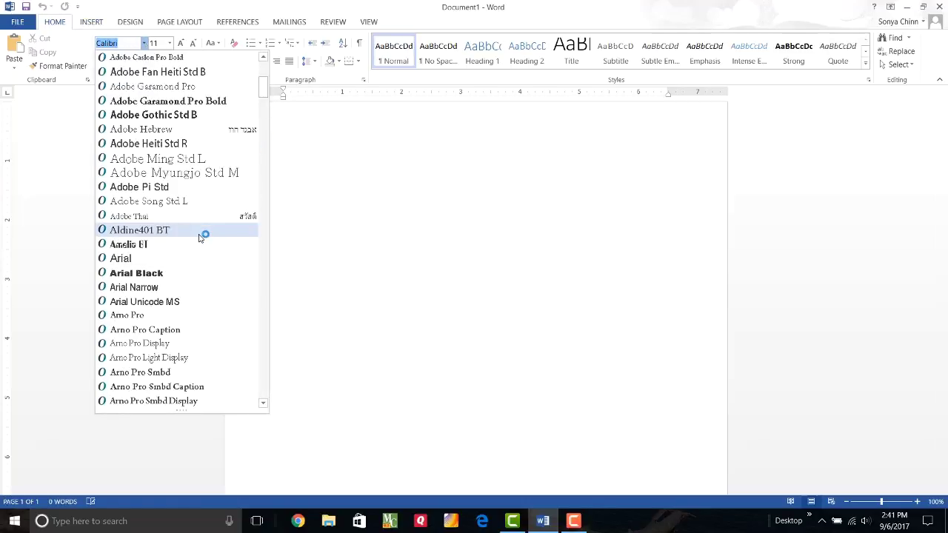
scroll(200, 237, down, 20)
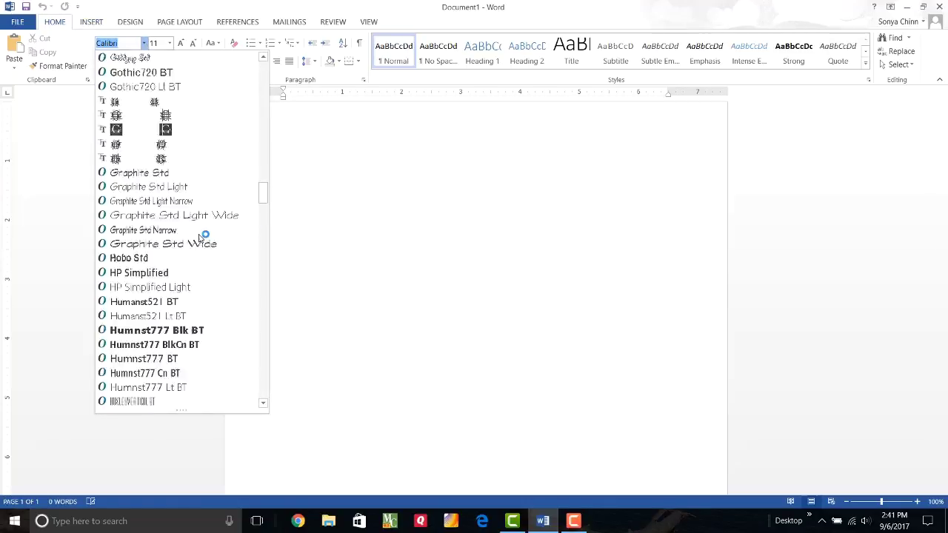
scroll(200, 237, down, 20)
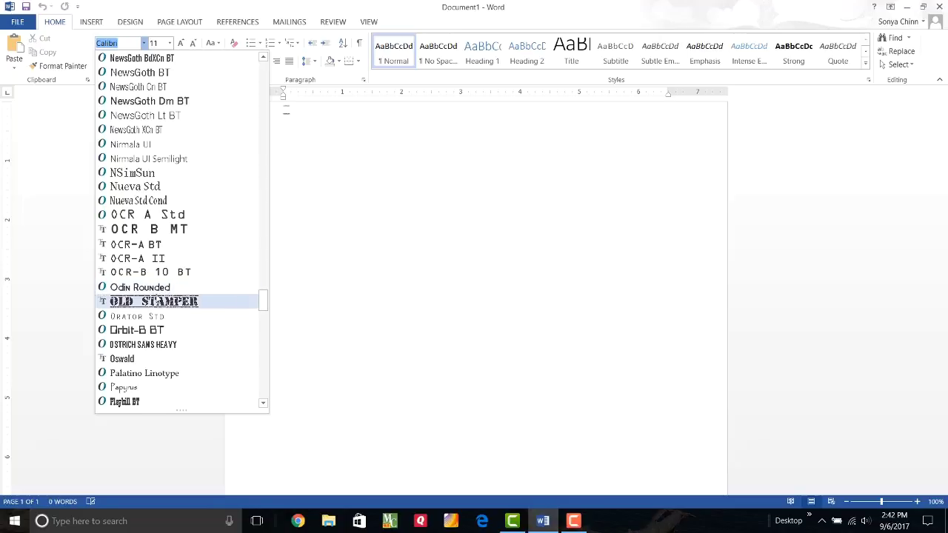
scroll(163, 302, down, 8)
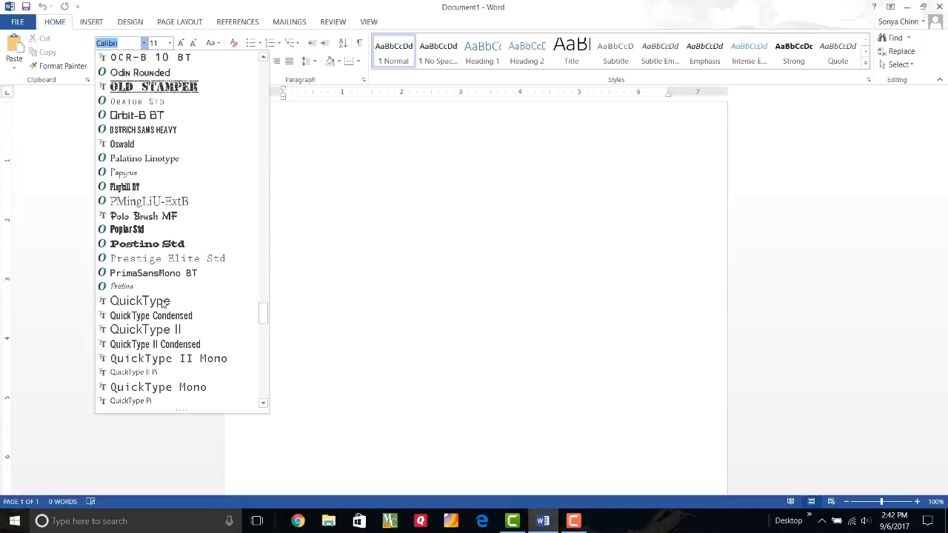
scroll(168, 277, down, 1)
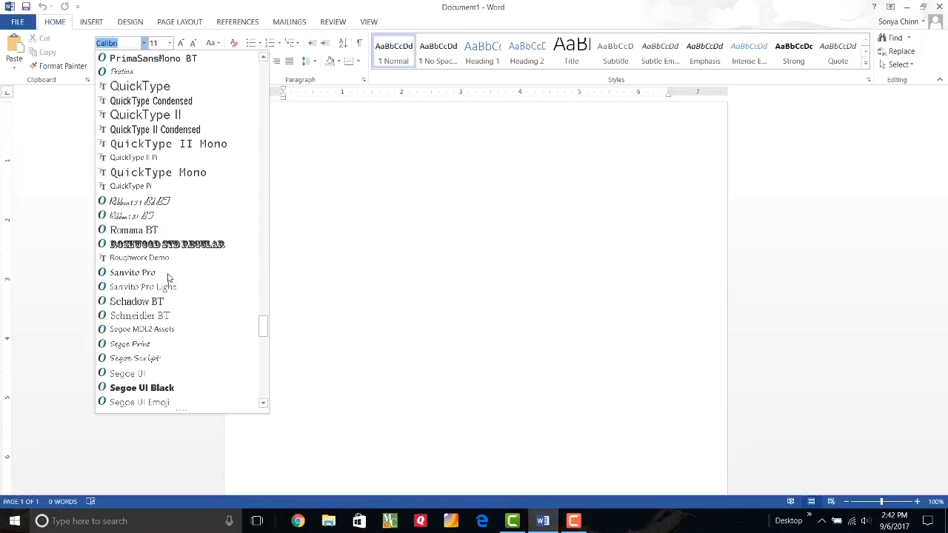
scroll(168, 277, down, 4)
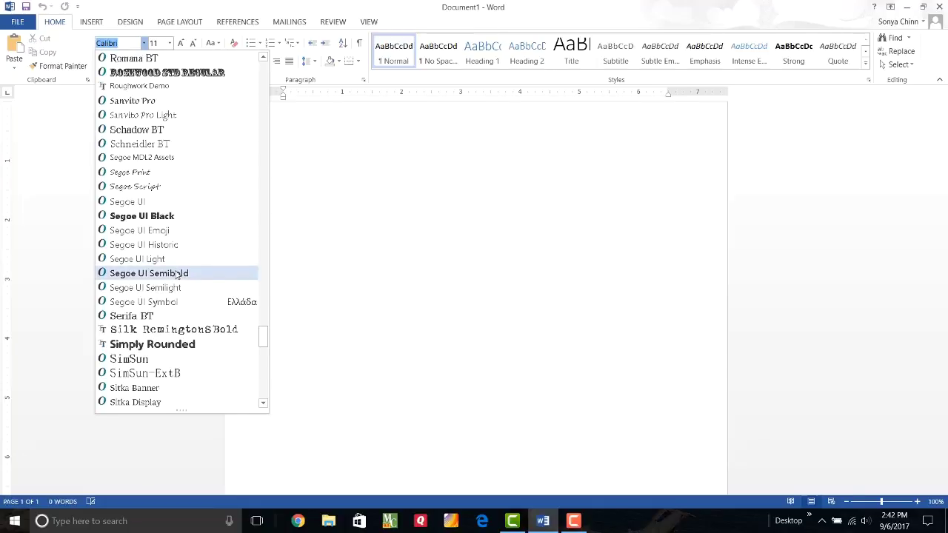
scroll(178, 273, down, 1)
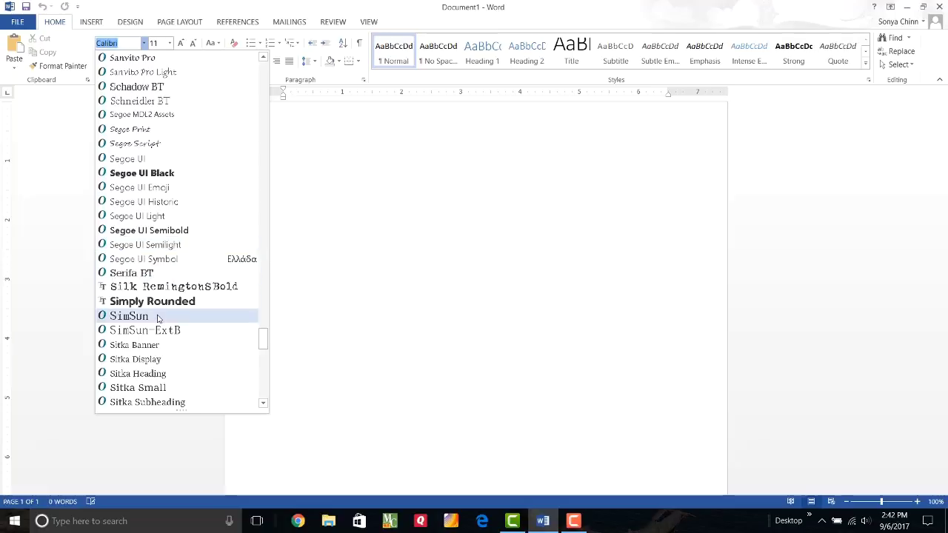
click(159, 301)
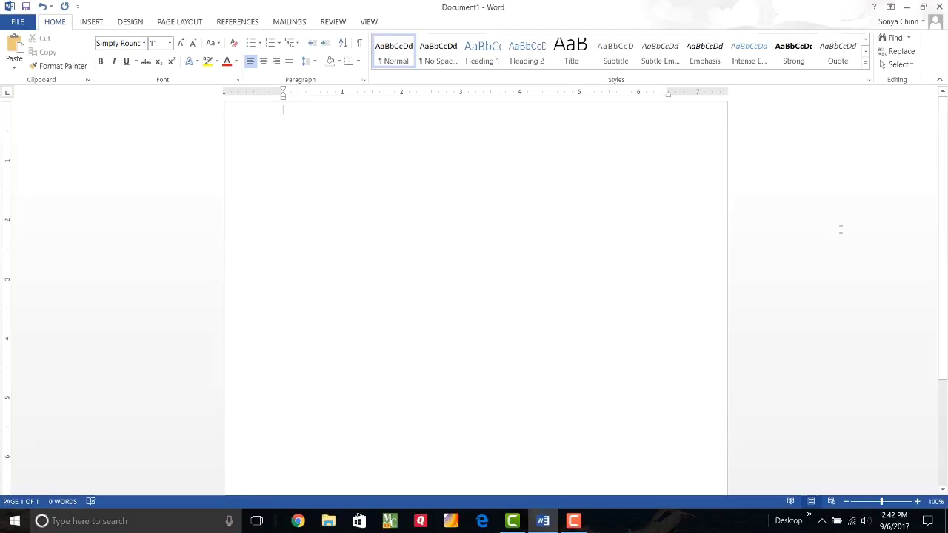
Enter a first name in the document and set its font size to 72
text(Sonya)
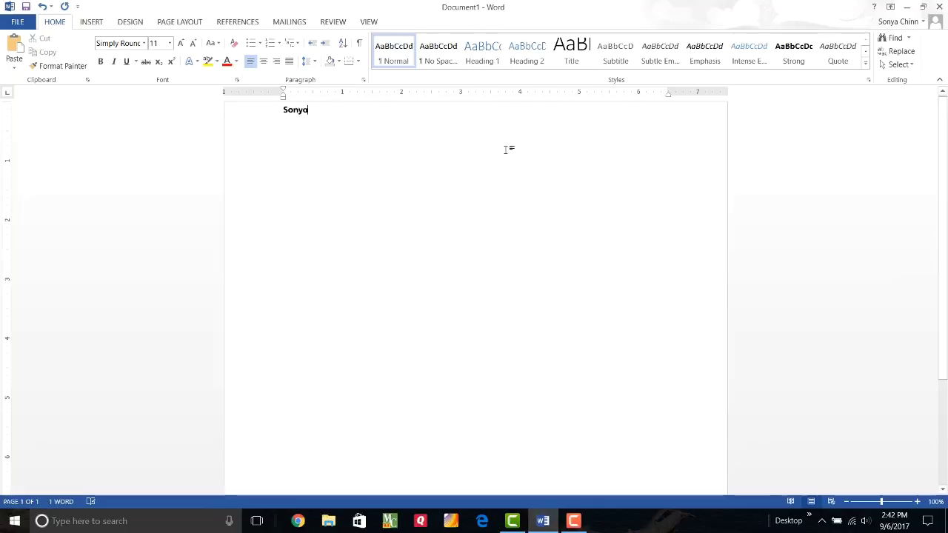
drag(318, 110, 281, 110)
click(169, 43)
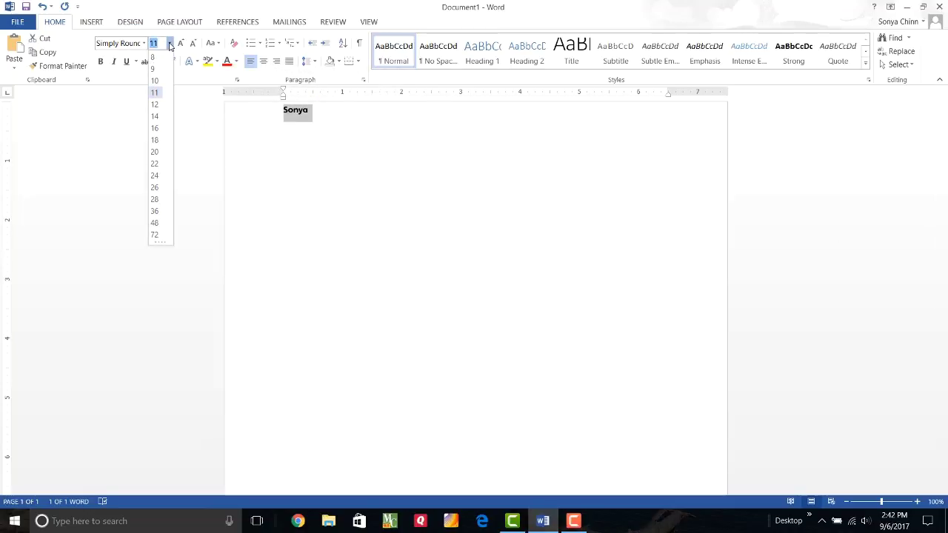
click(155, 235)
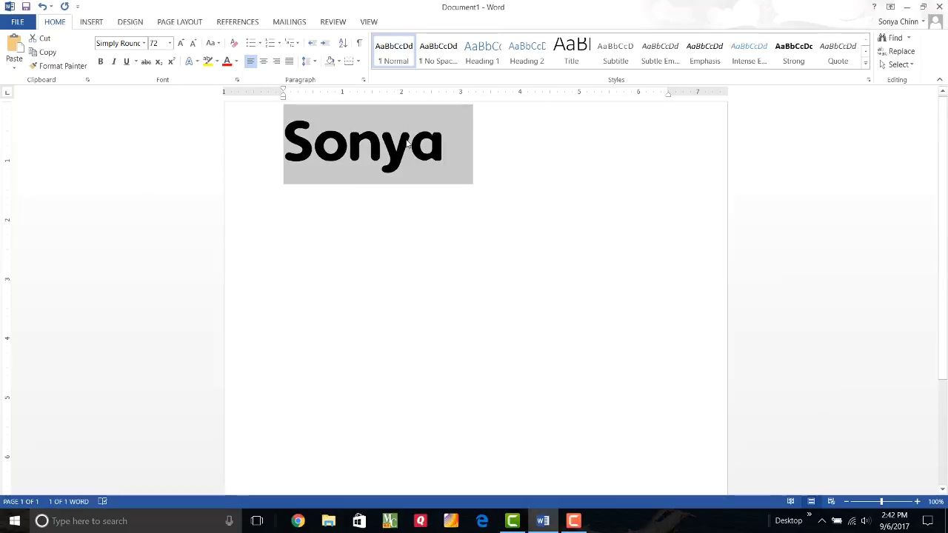
Set the name's font size to 200
click(170, 44)
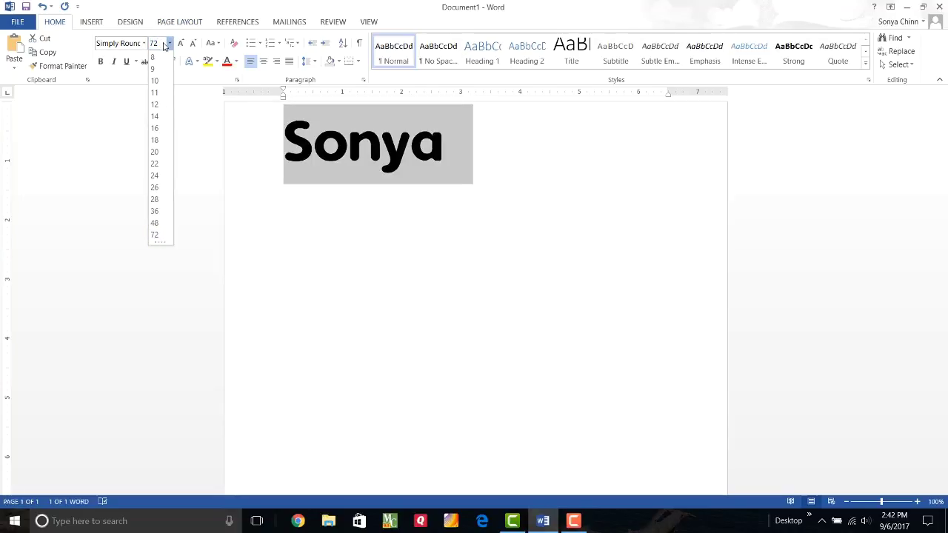
click(153, 43)
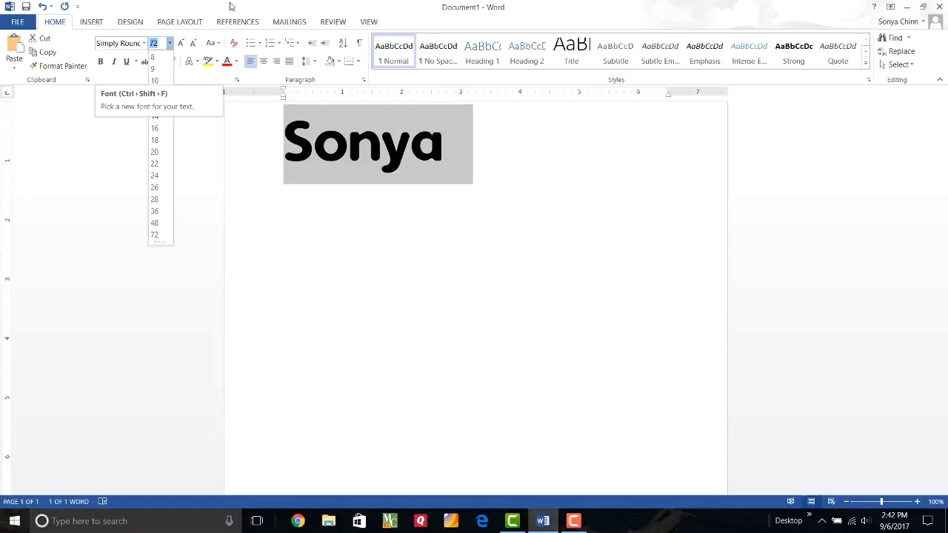
text(200)
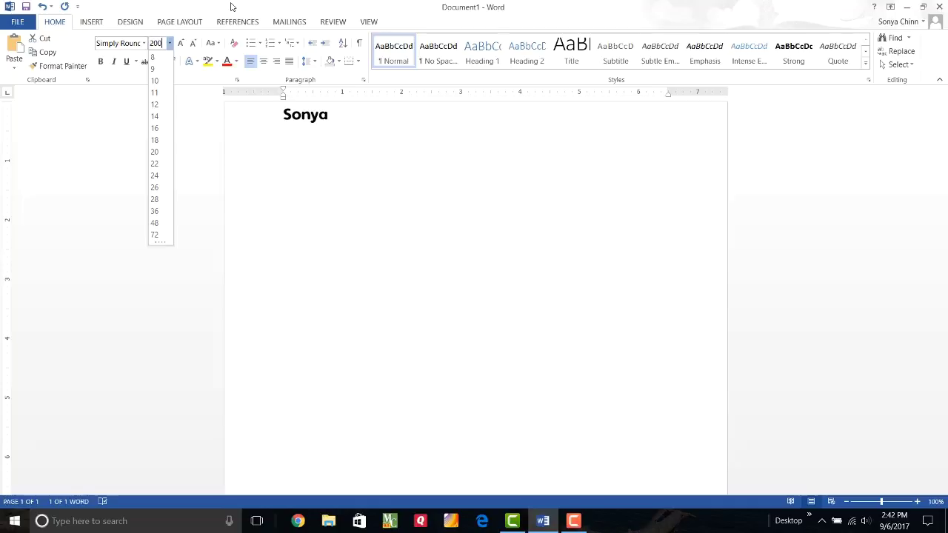
key(Return)
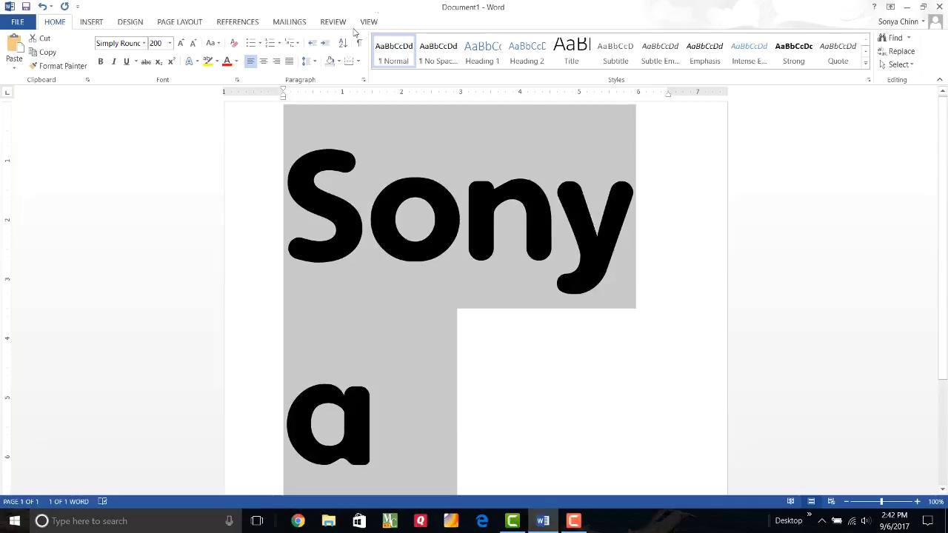
Set the name's font size to 150
click(169, 43)
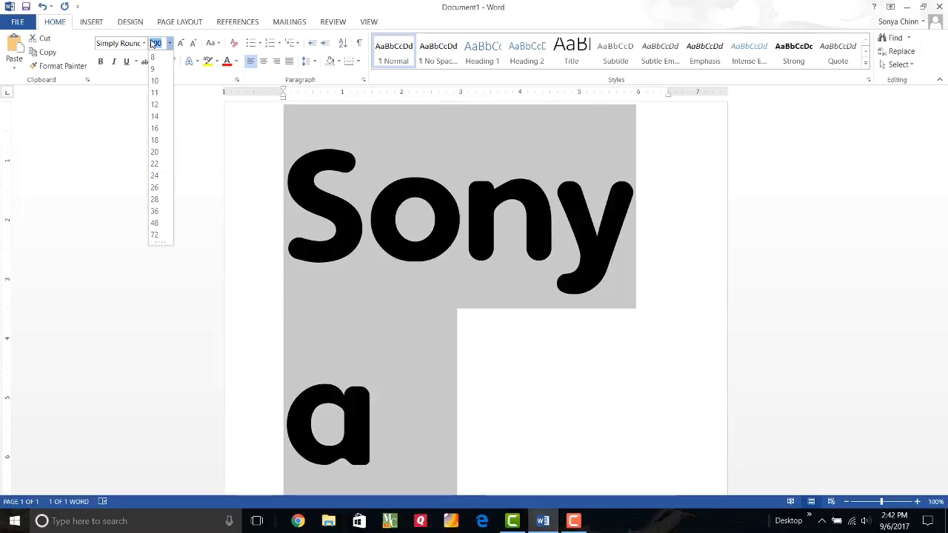
text(150)
key(Return)
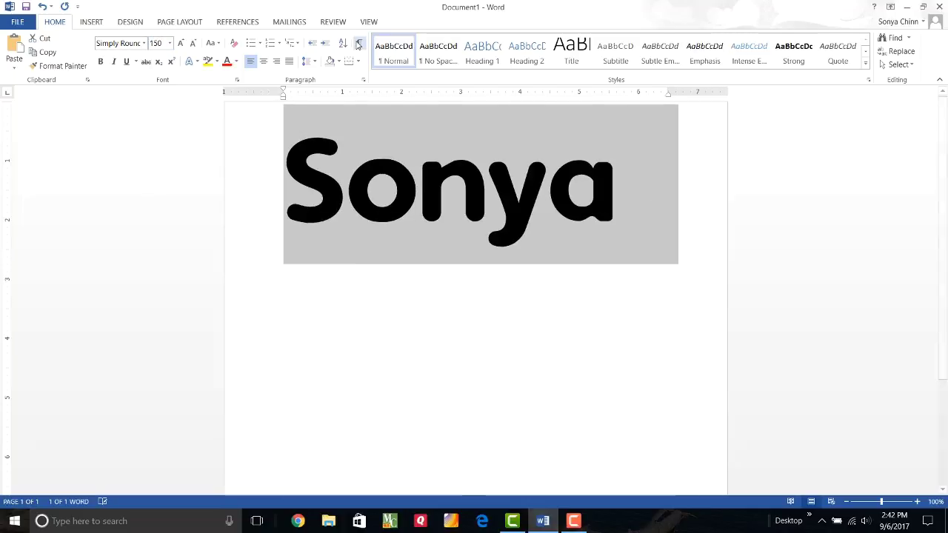
Try to set the name's font size to 5000 and dismiss the message
click(157, 42)
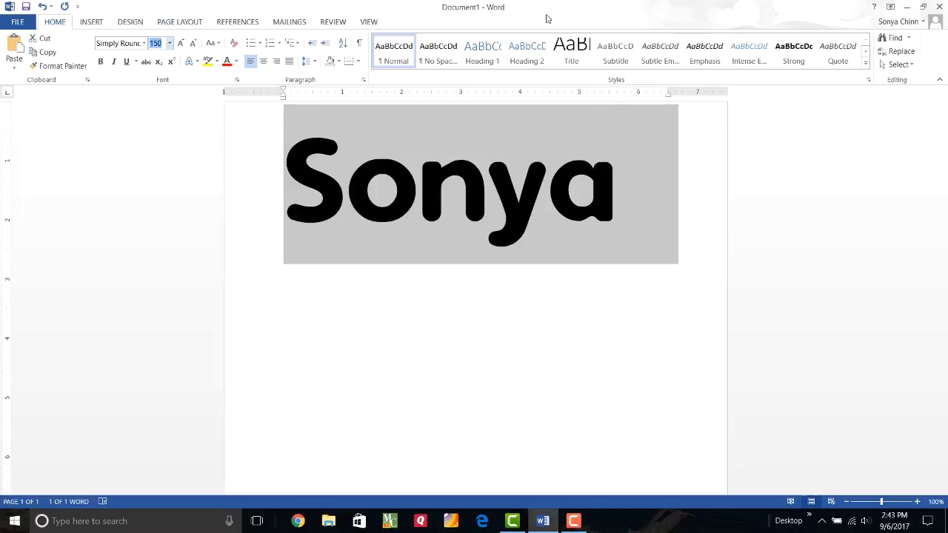
text(50)
key(Return)
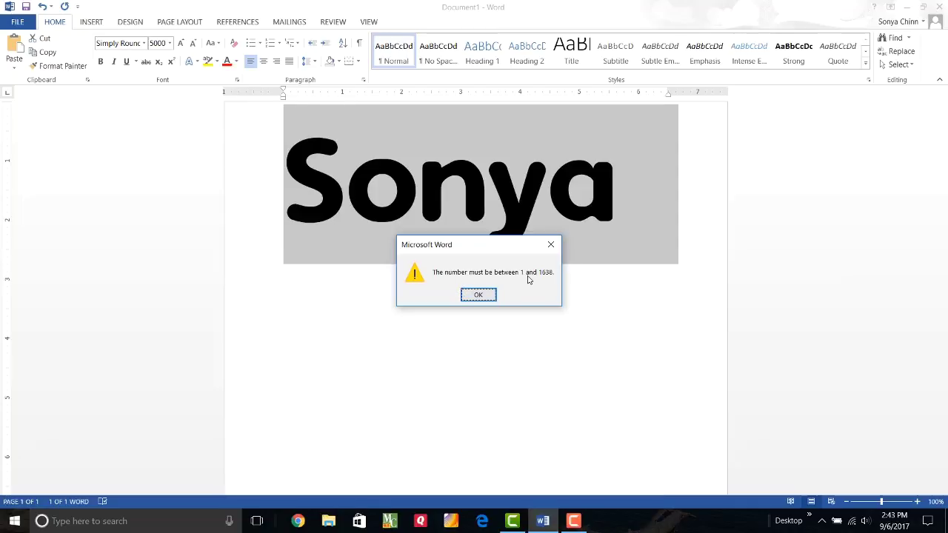
click(479, 294)
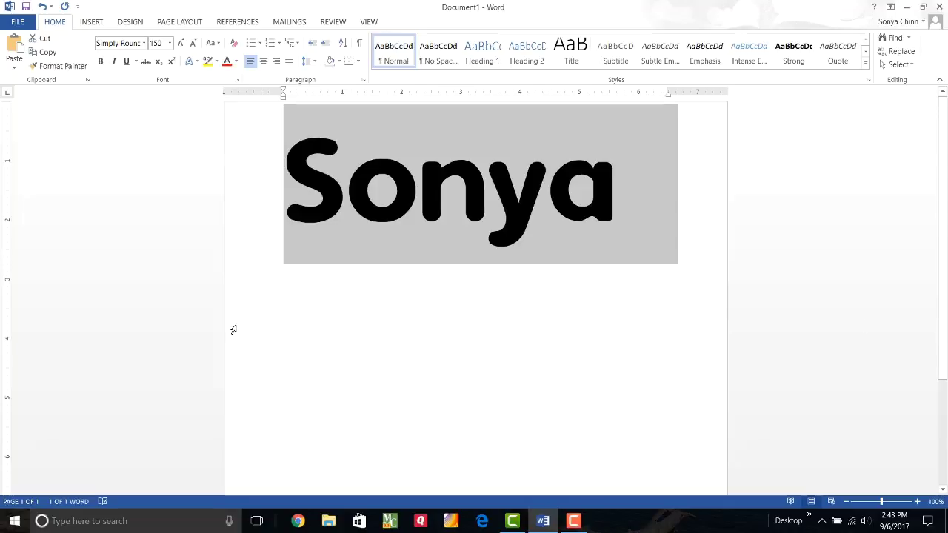
Open the text effects from the name's font settings and set the text fill to No fill
right_click(508, 212)
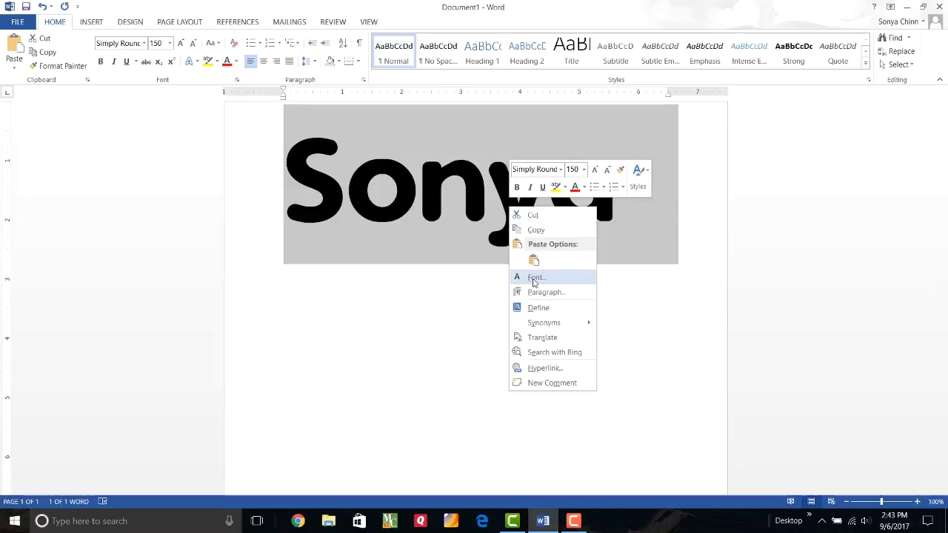
click(535, 278)
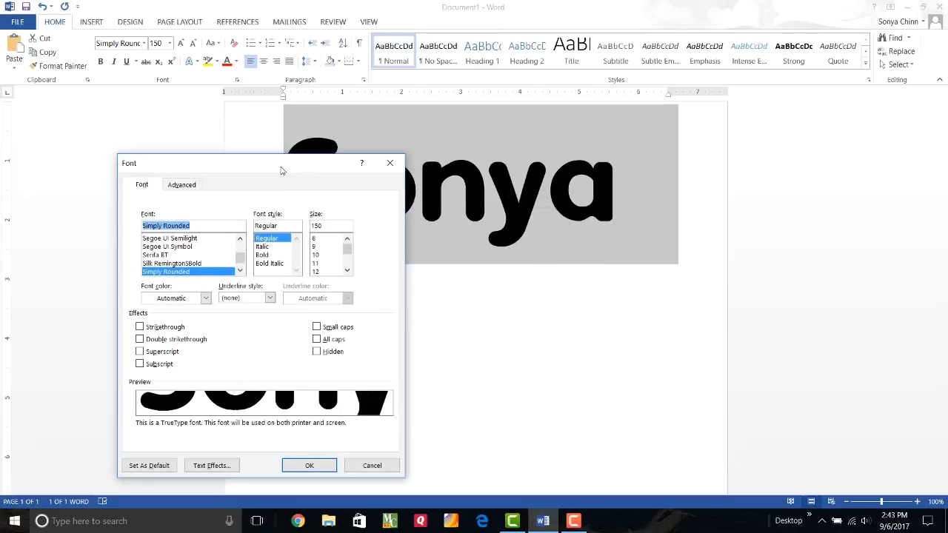
drag(279, 169, 330, 124)
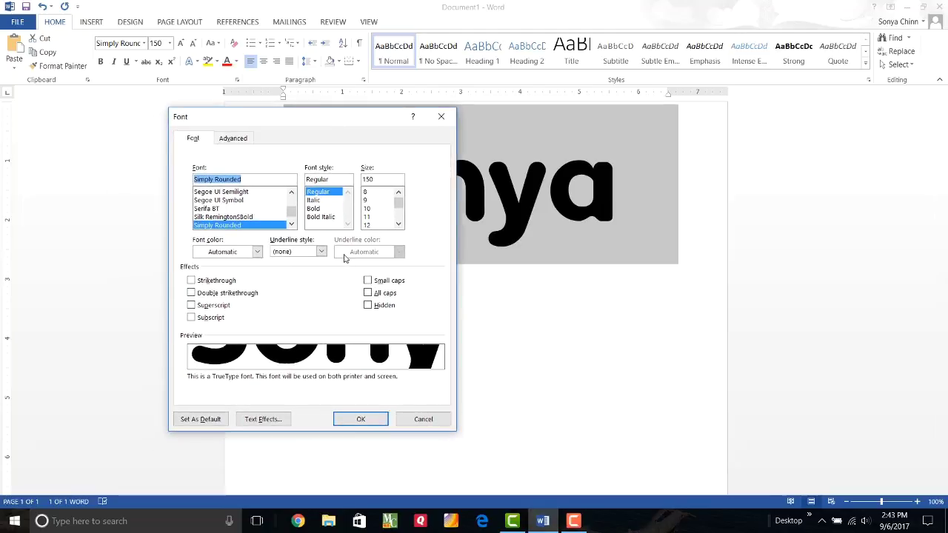
click(262, 421)
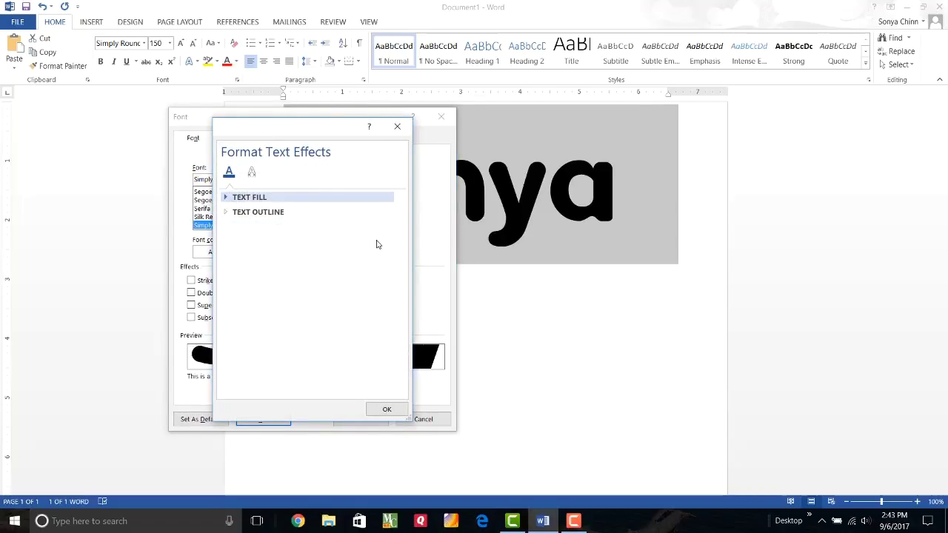
click(227, 199)
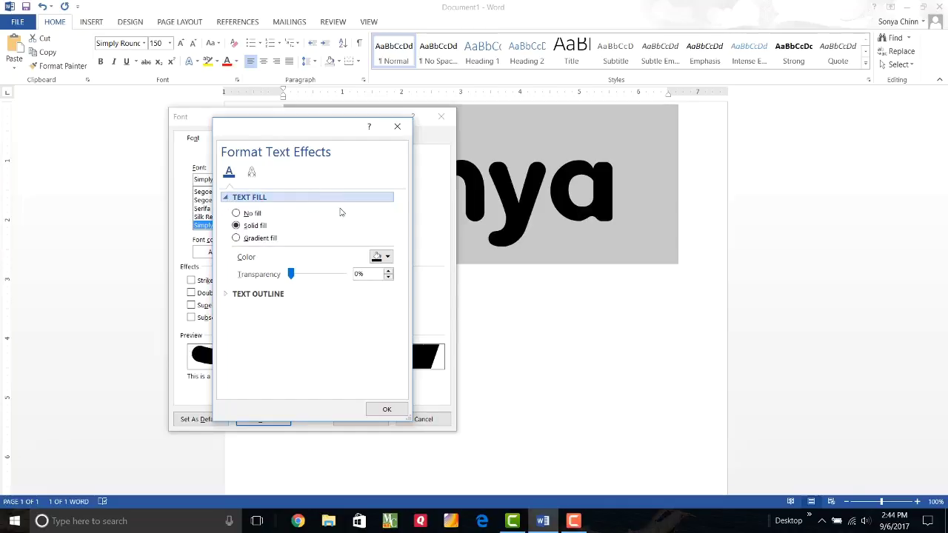
click(236, 215)
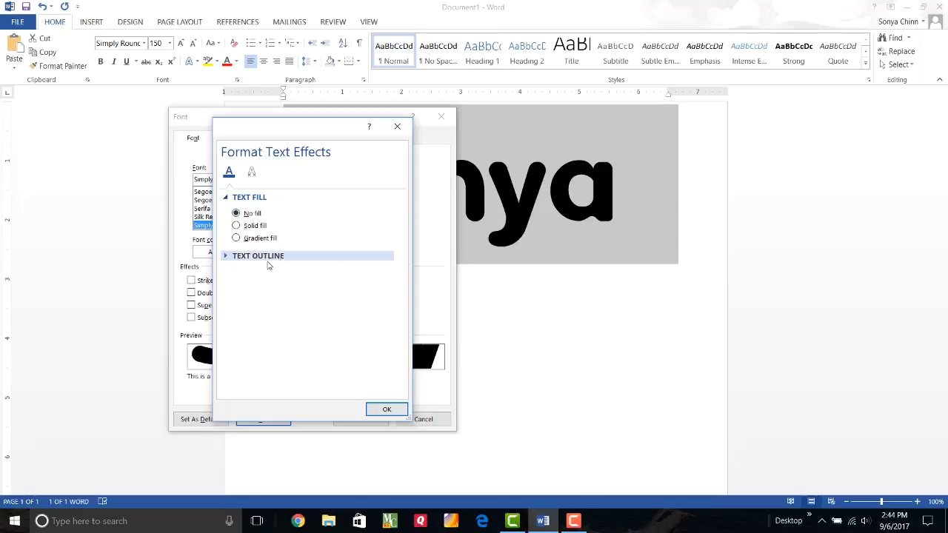
Give the name a solid black text outline and apply the font settings
click(230, 256)
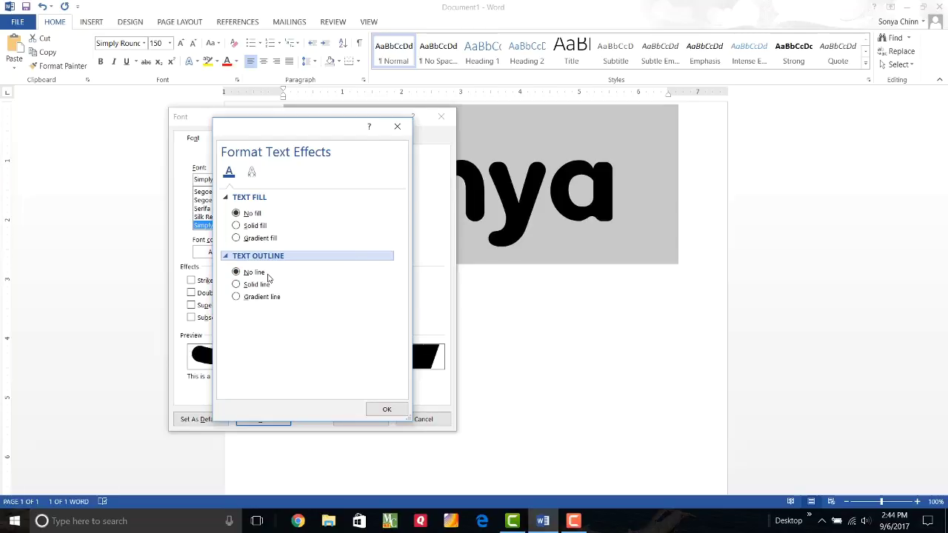
click(237, 286)
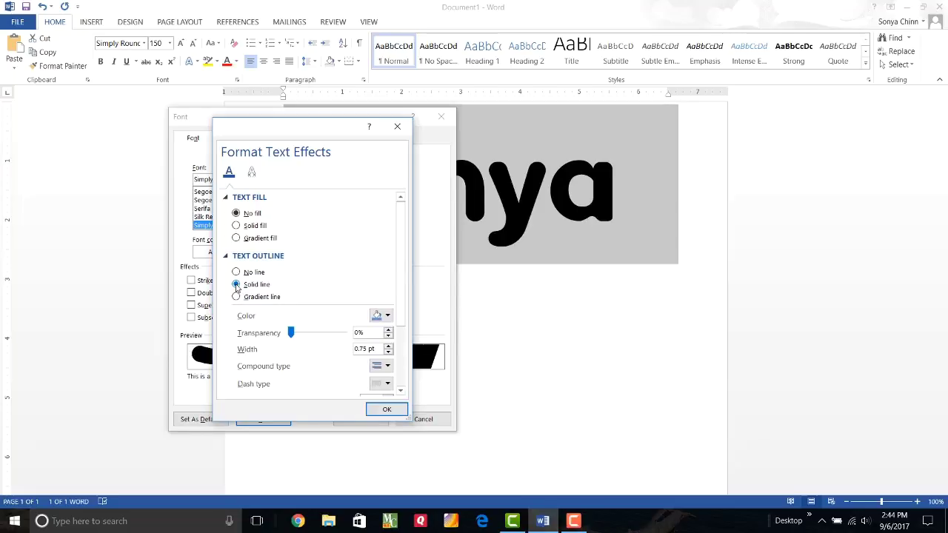
click(388, 316)
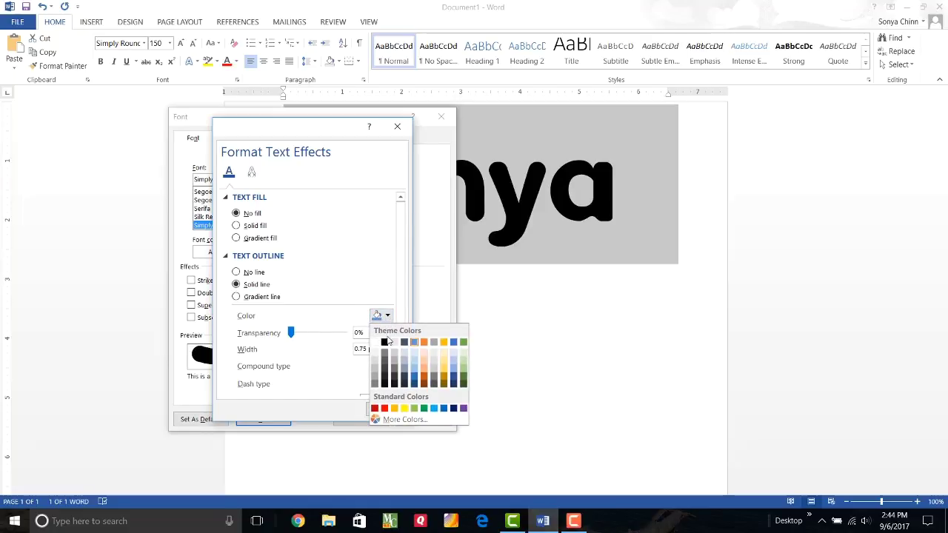
click(385, 345)
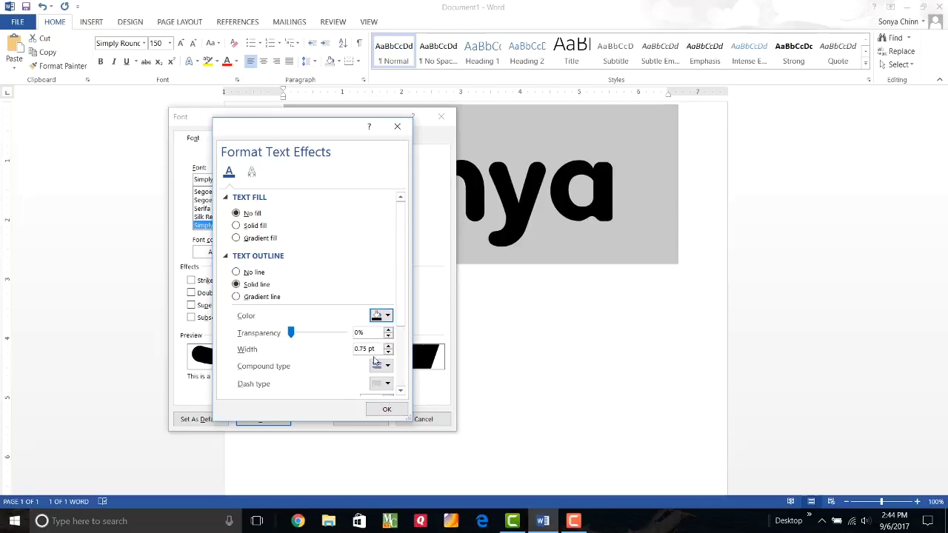
click(383, 412)
click(361, 419)
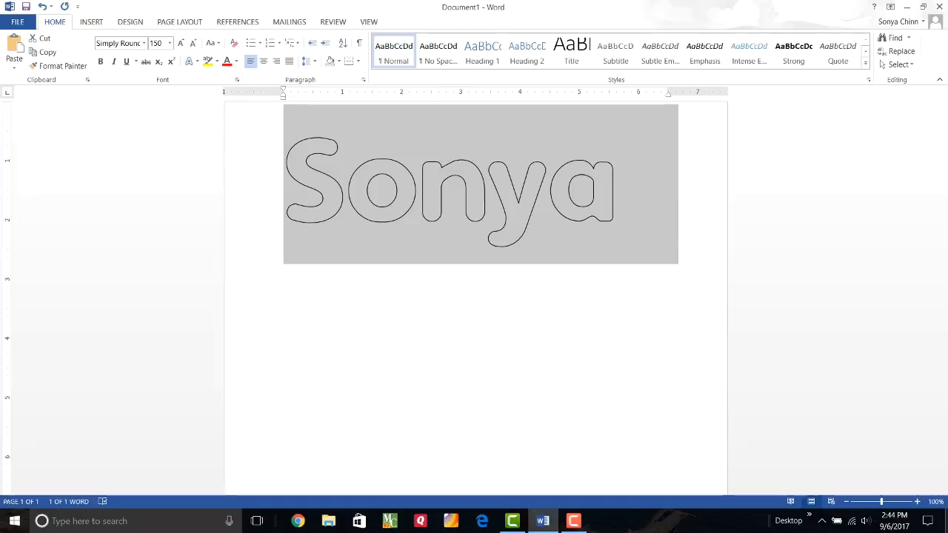
Add a new line after the outlined name and insert a simple text box below it
click(568, 340)
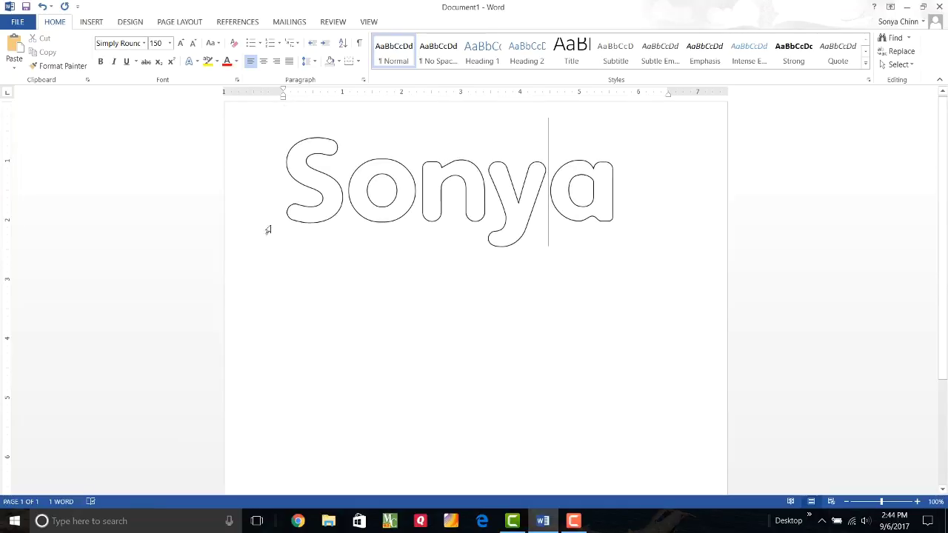
click(626, 201)
key(Return)
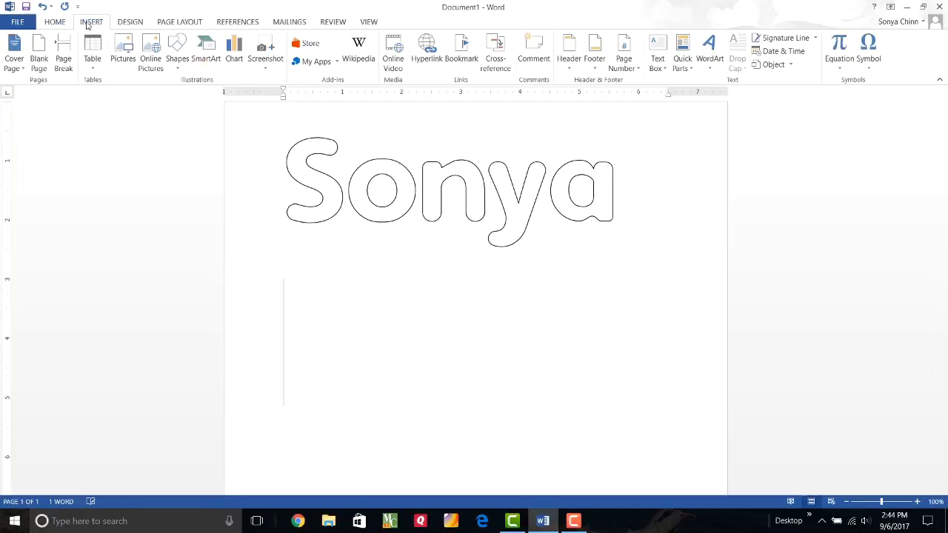
click(657, 53)
click(671, 155)
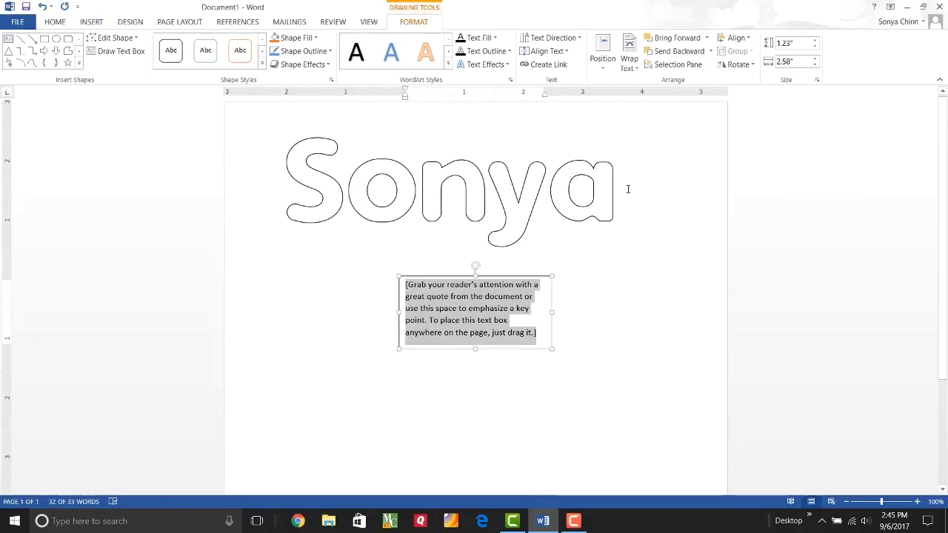
Copy the outlined name over the text box's placeholder text and widen the box on both sides to about 6.5 inches
drag(630, 189, 282, 200)
key(ctrl+c)
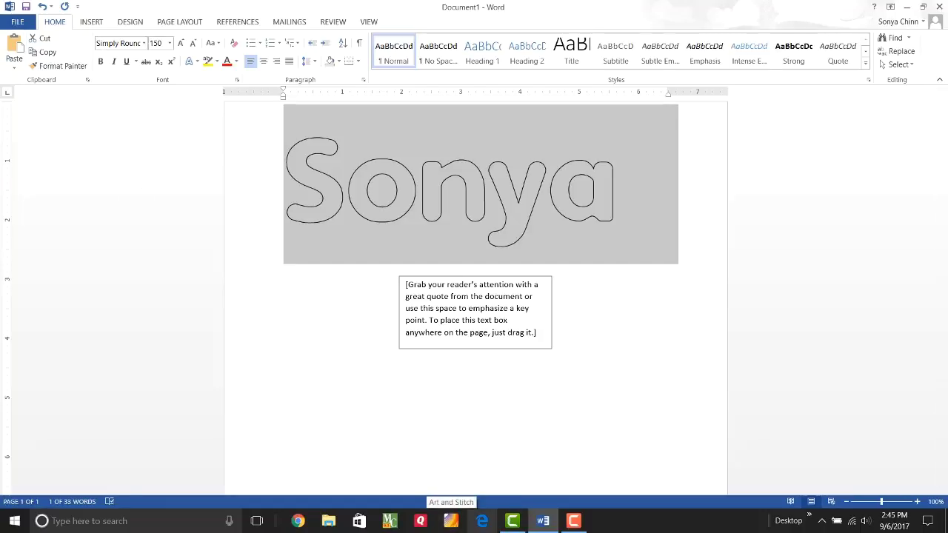
click(418, 291)
click(539, 336)
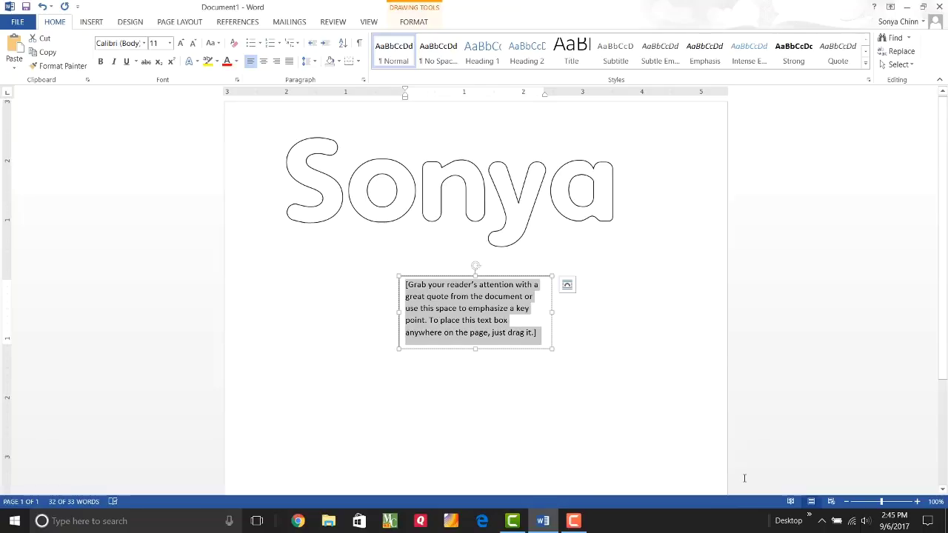
key(ctrl+v)
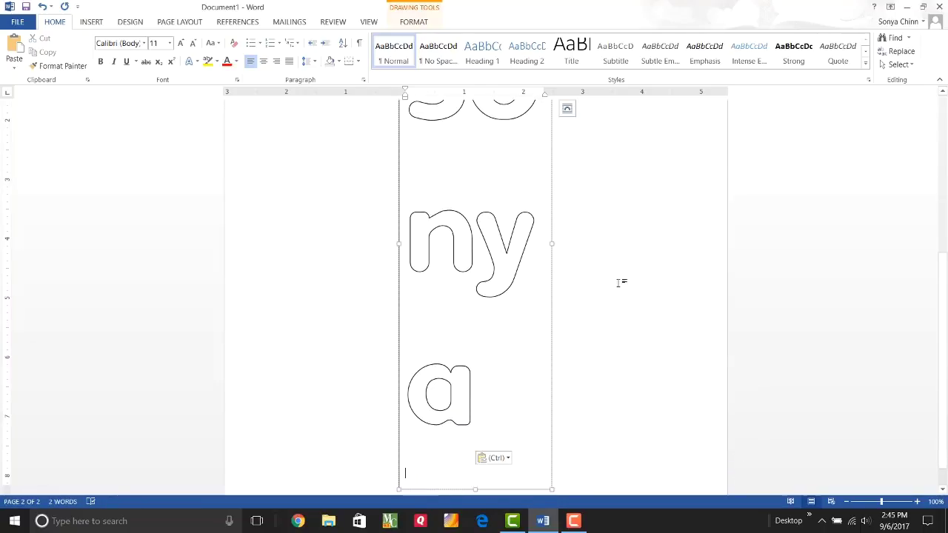
drag(552, 243, 669, 247)
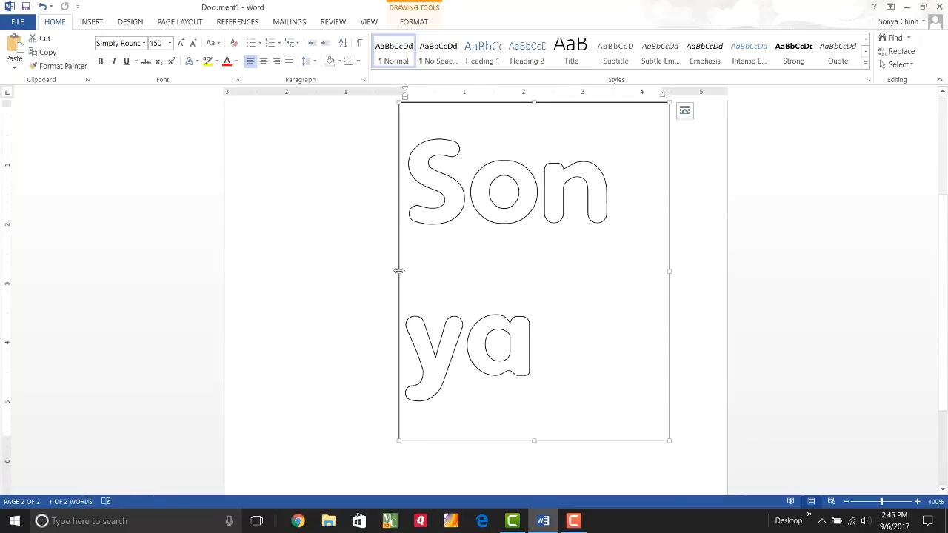
drag(399, 271, 277, 254)
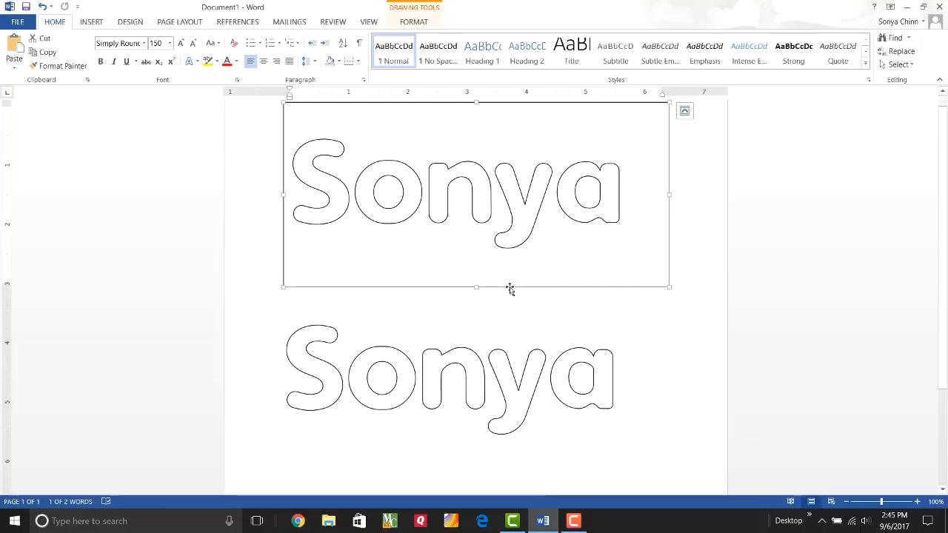
Open the 3-D rotation options for the text effects of the name in the text box
click(509, 289)
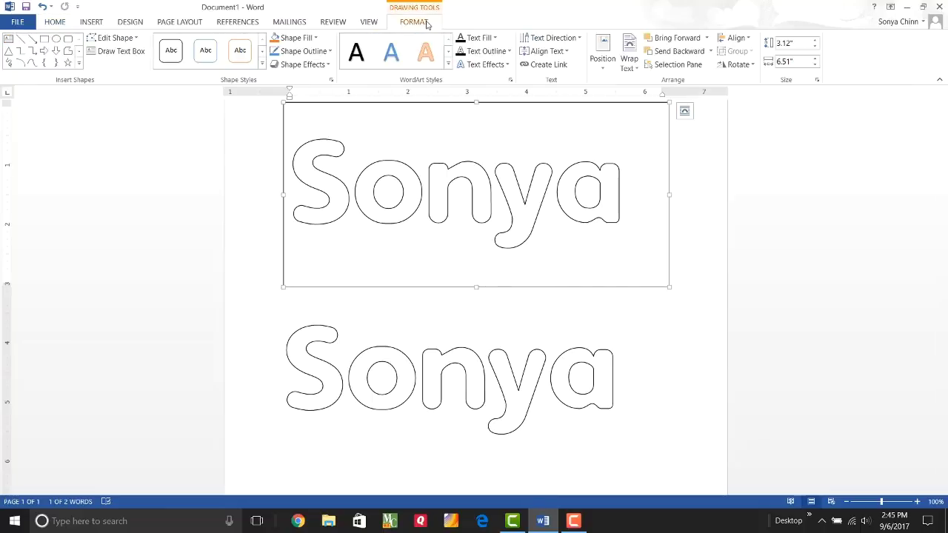
click(508, 65)
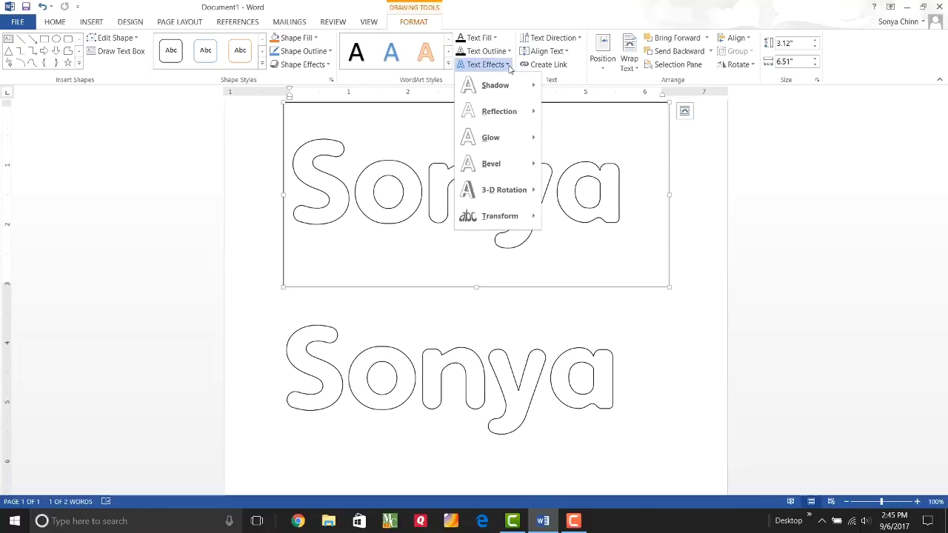
mouse_move(508, 192)
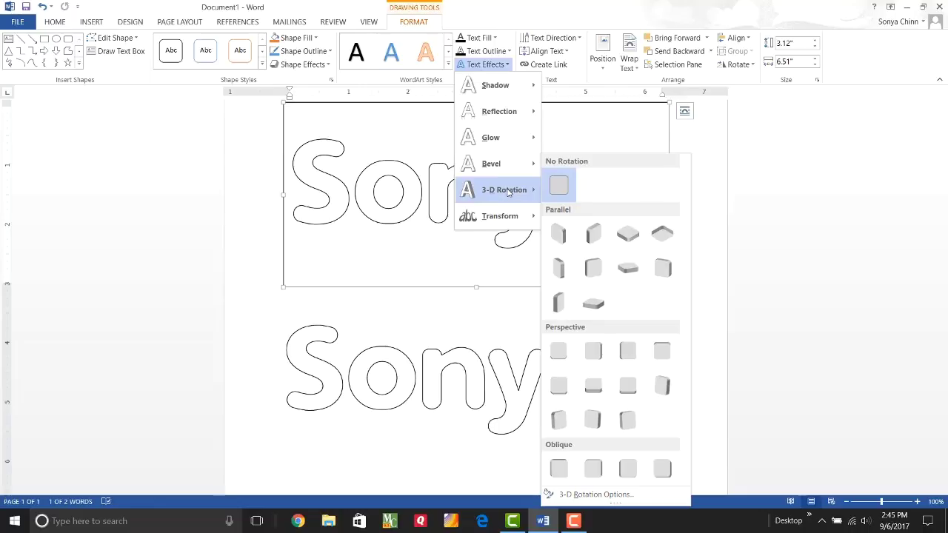
click(583, 496)
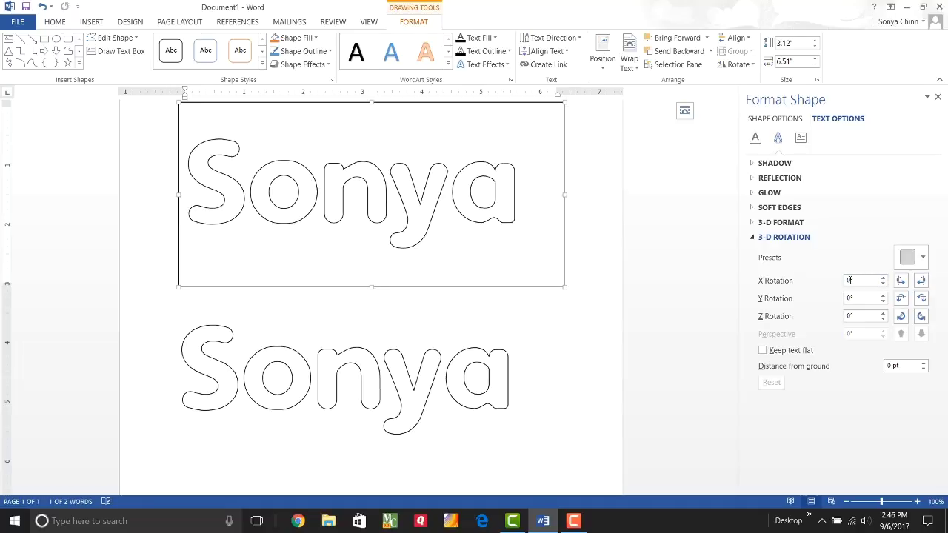
Increase the X rotation of the text box's name in 10° increments up to 60°
click(883, 281)
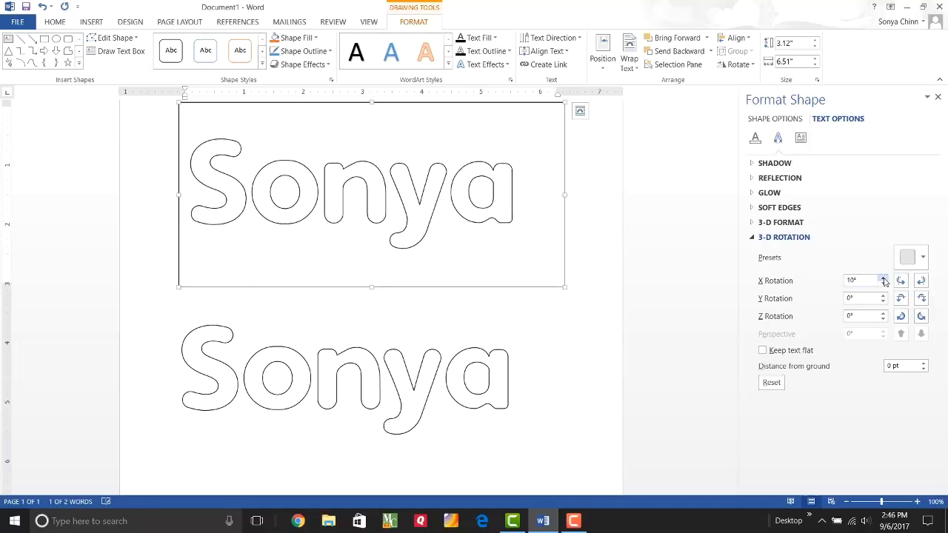
click(884, 281)
click(883, 281)
click(883, 281)
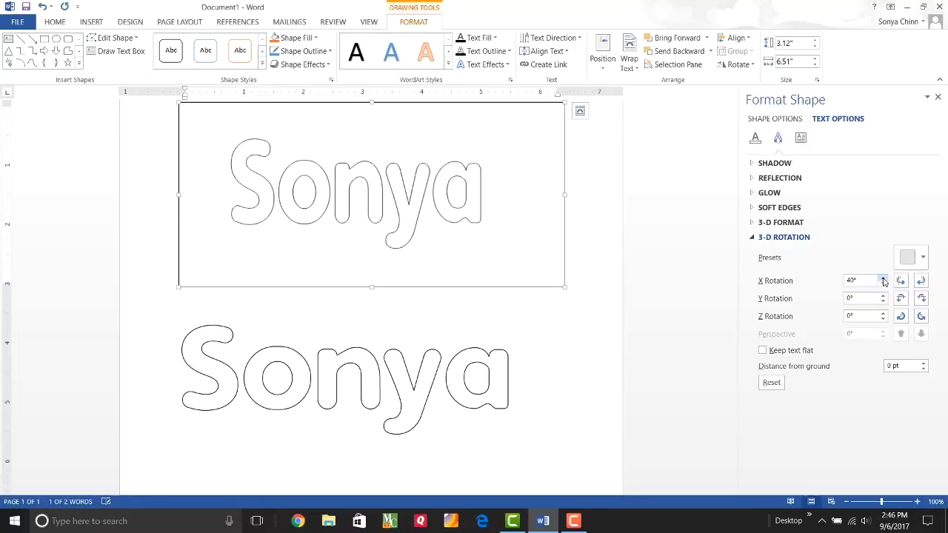
click(884, 281)
click(883, 281)
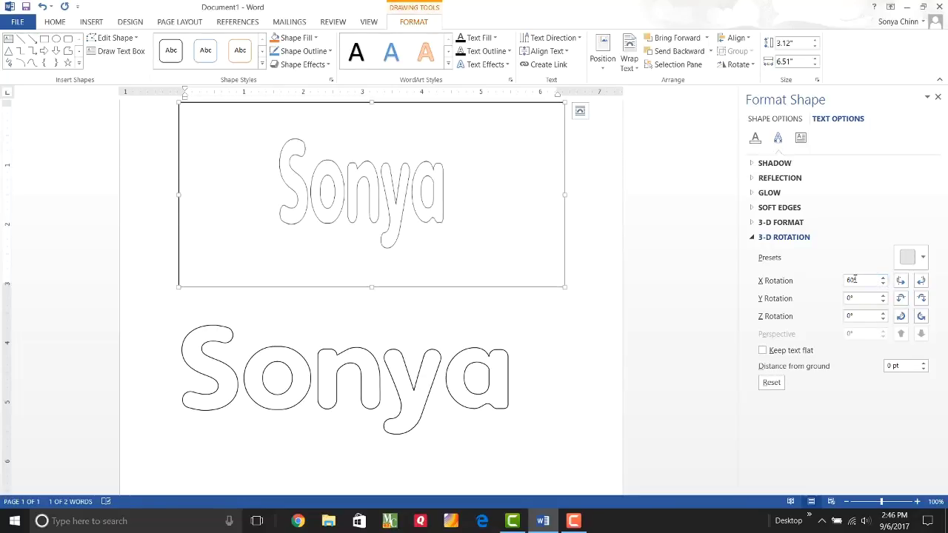
Set the X rotation of the text box's name to 180° and deselect the box
double_click(851, 280)
text(180)
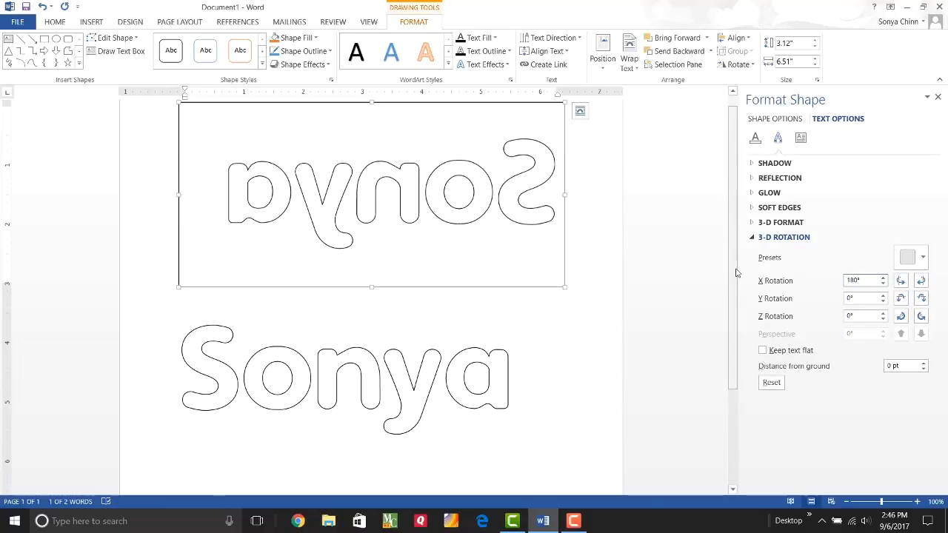
click(578, 341)
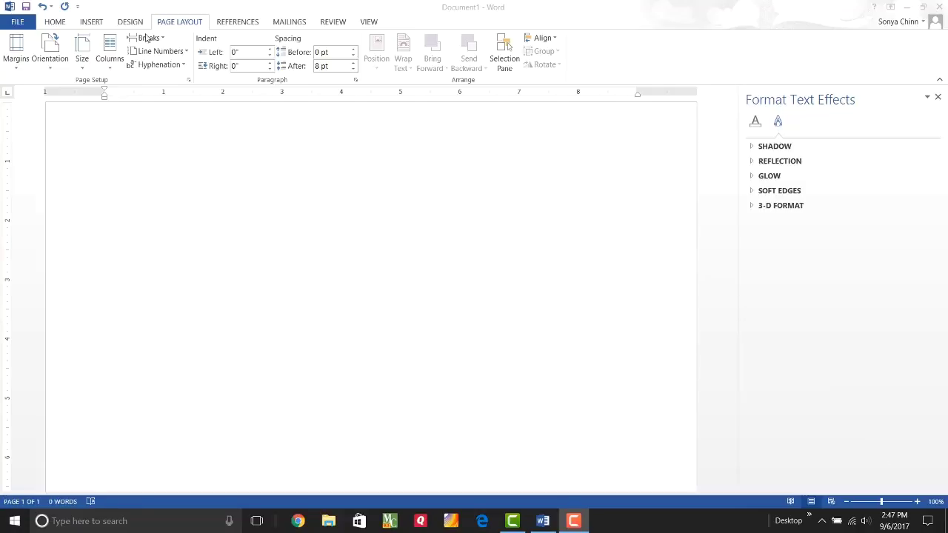
Try the Christmas Snow font on the blank page and undo the formatting
click(54, 22)
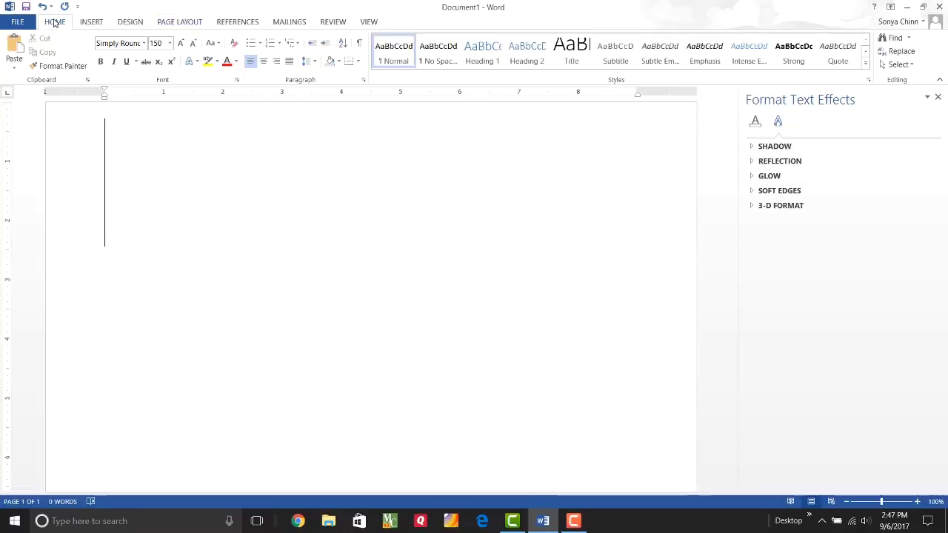
click(145, 44)
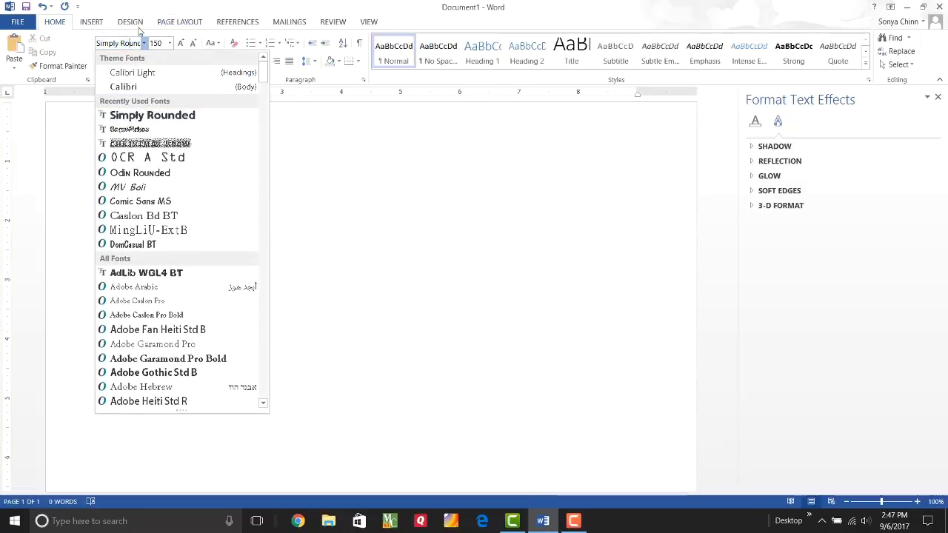
click(98, 44)
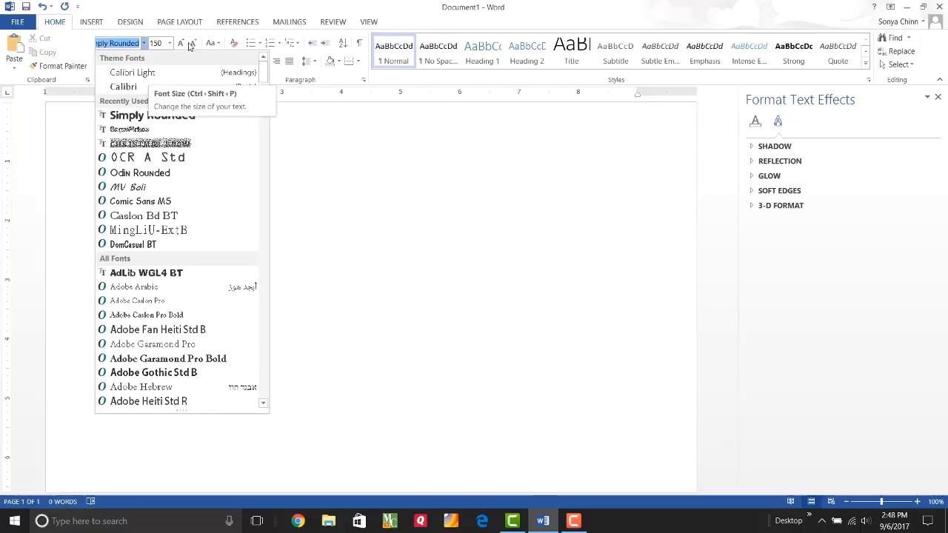
key(Down)
key(Down)
key(Down)
key(Down)
key(Down)
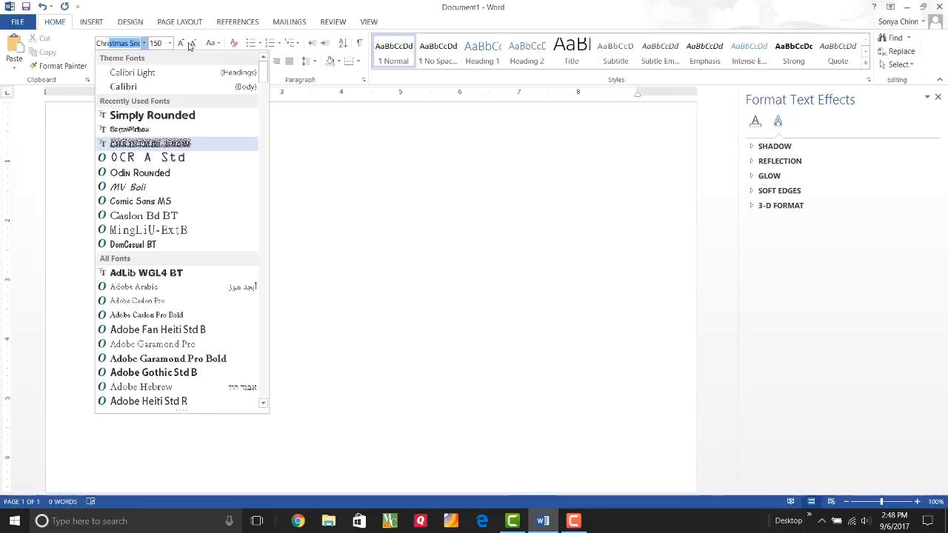
key(Return)
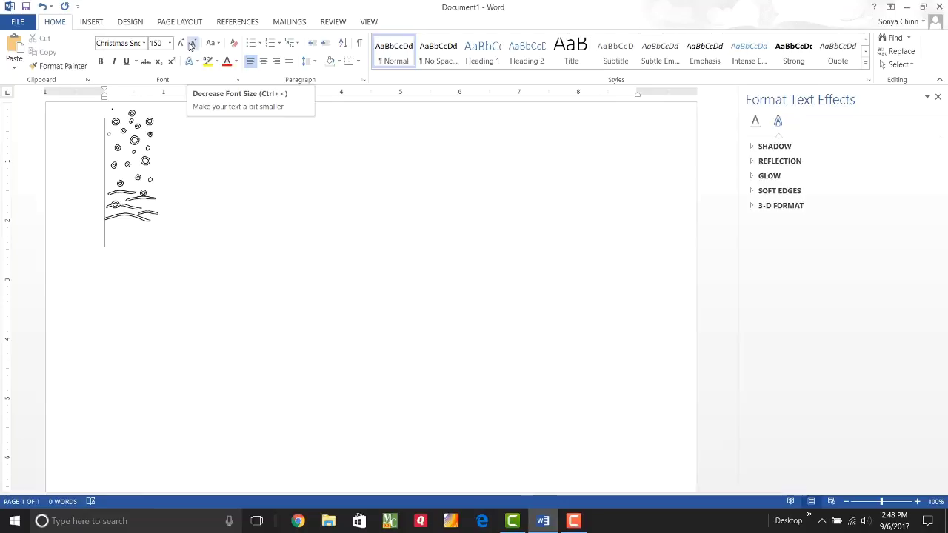
key(ctrl+z)
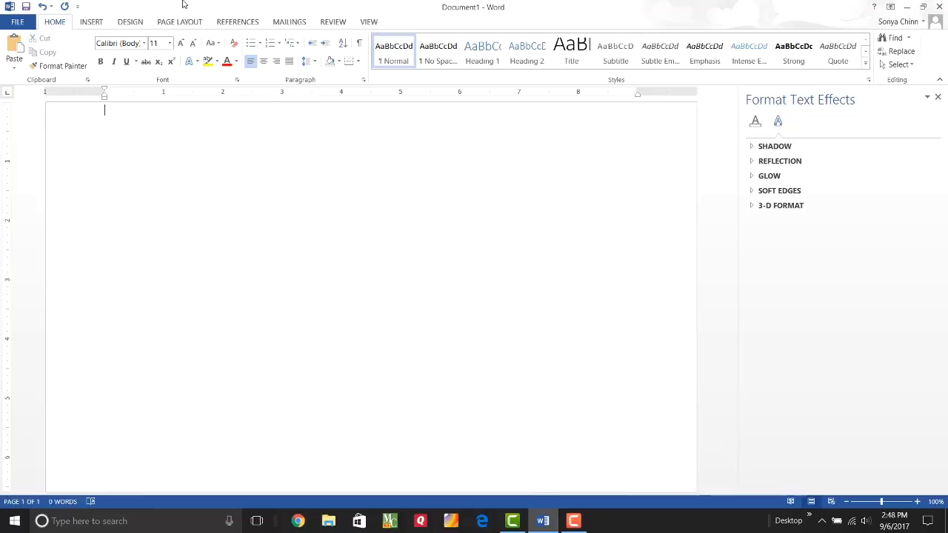
Choose the Christmas Snow font and write "LET IT SNOW" at the start of the blank page
click(144, 43)
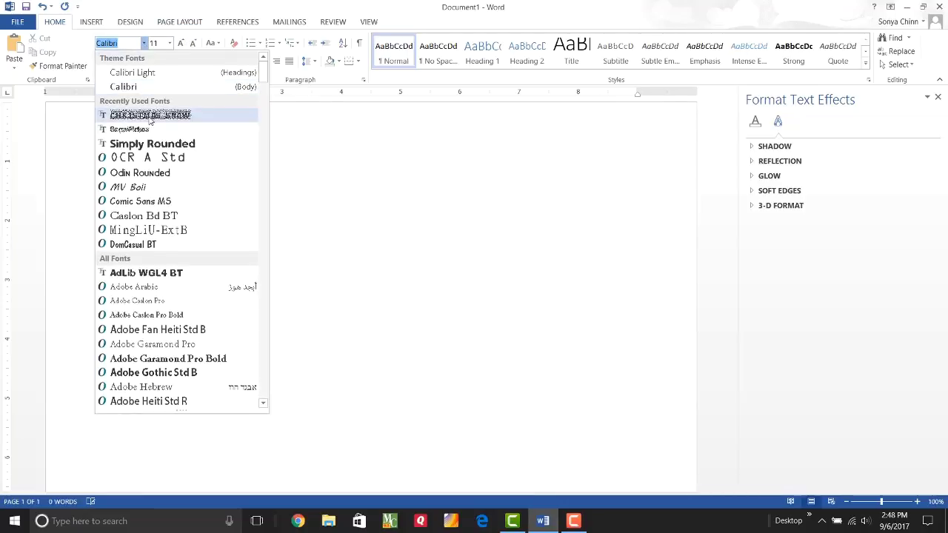
click(151, 115)
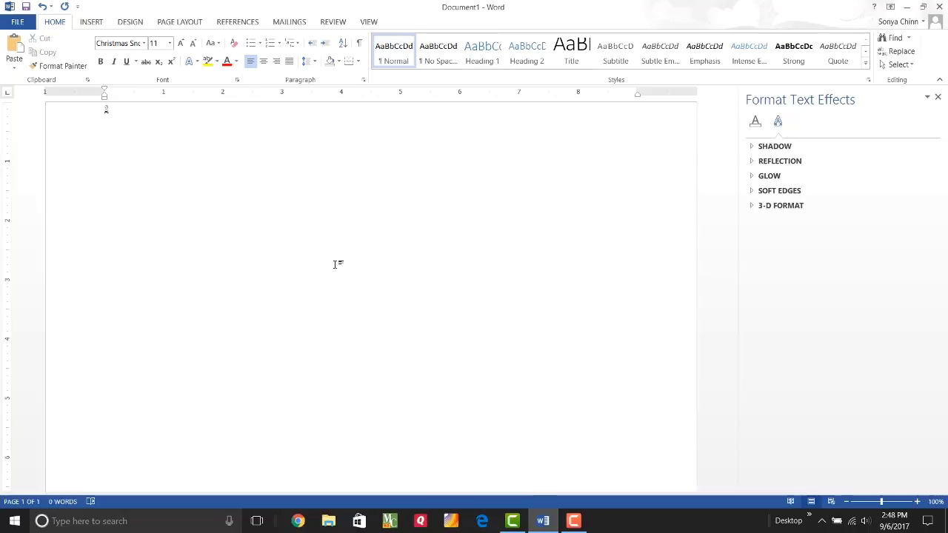
text(abcd efg)
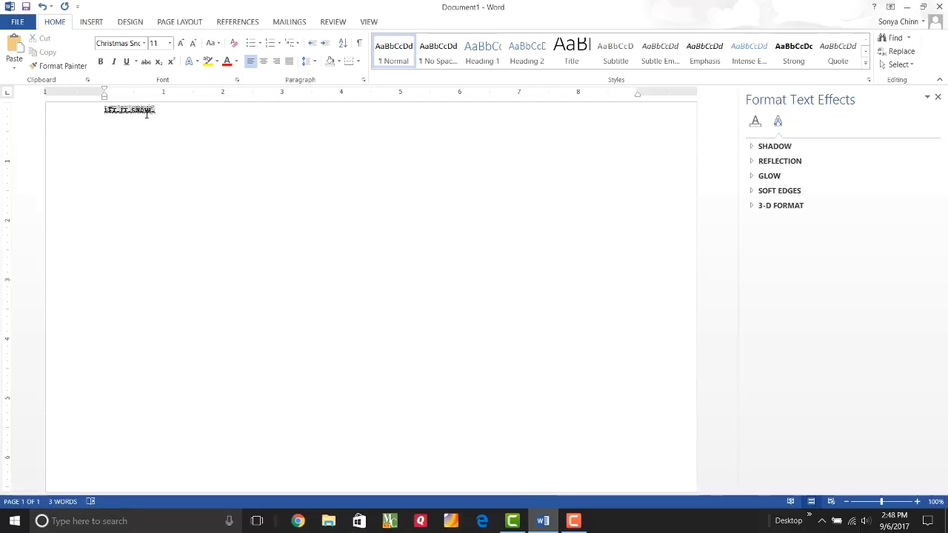
Select the whole phrase and enlarge its font size to 72 and on to 200
drag(161, 109, 101, 110)
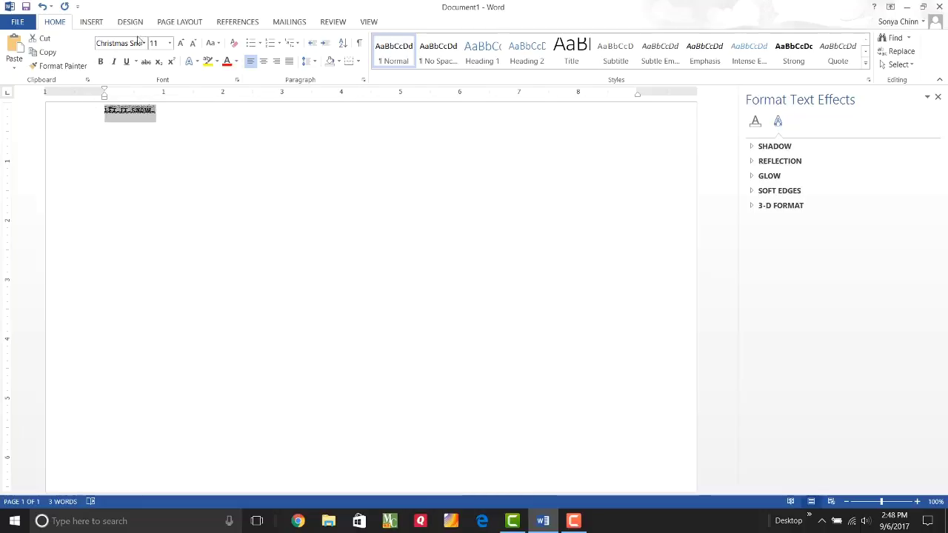
click(169, 43)
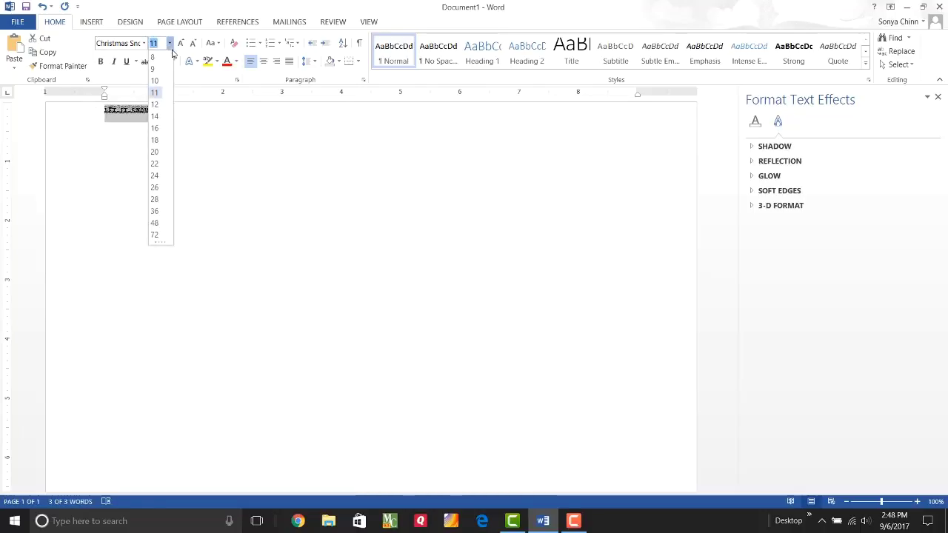
click(156, 234)
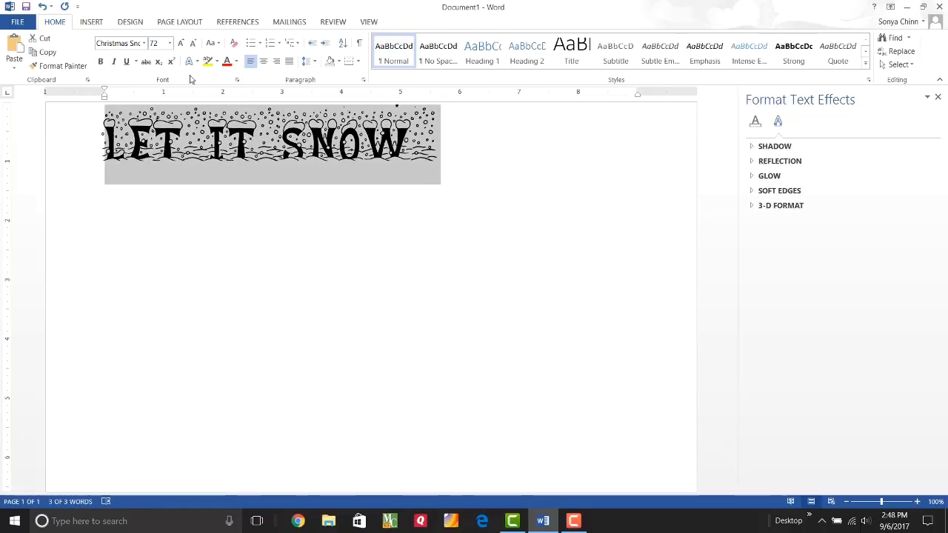
click(159, 42)
text(200)
key(Return)
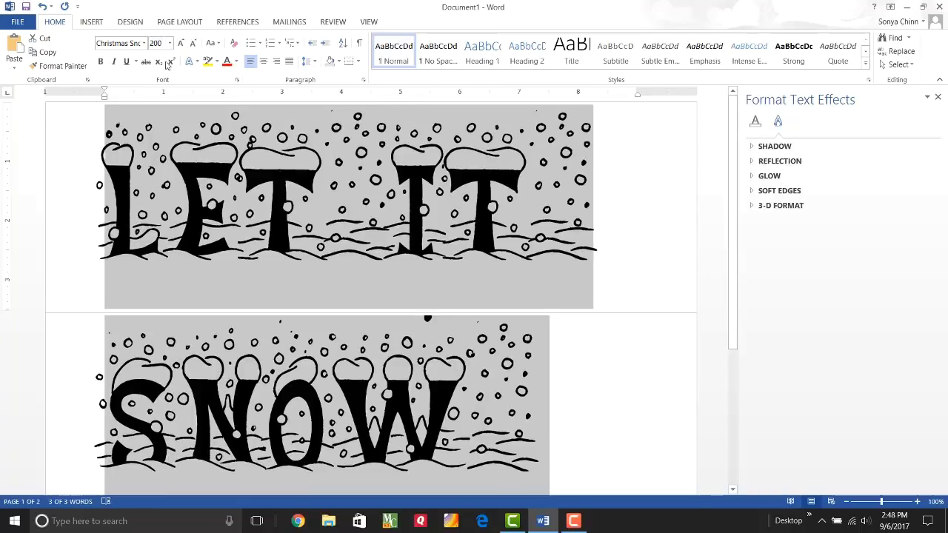
Reduce the phrase's font size in stages of 175, 150 and finally 100
click(163, 42)
text(175)
key(Return)
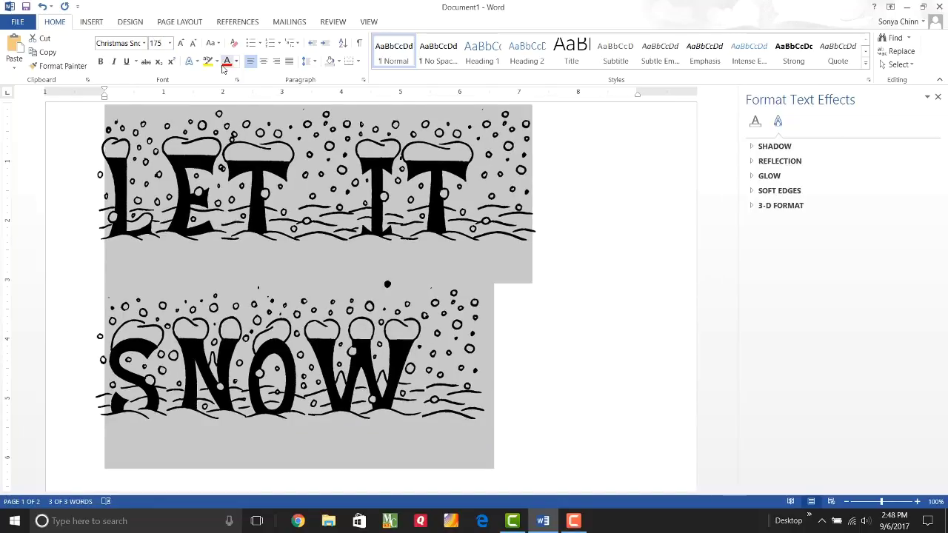
click(158, 43)
text(15)
key(Return)
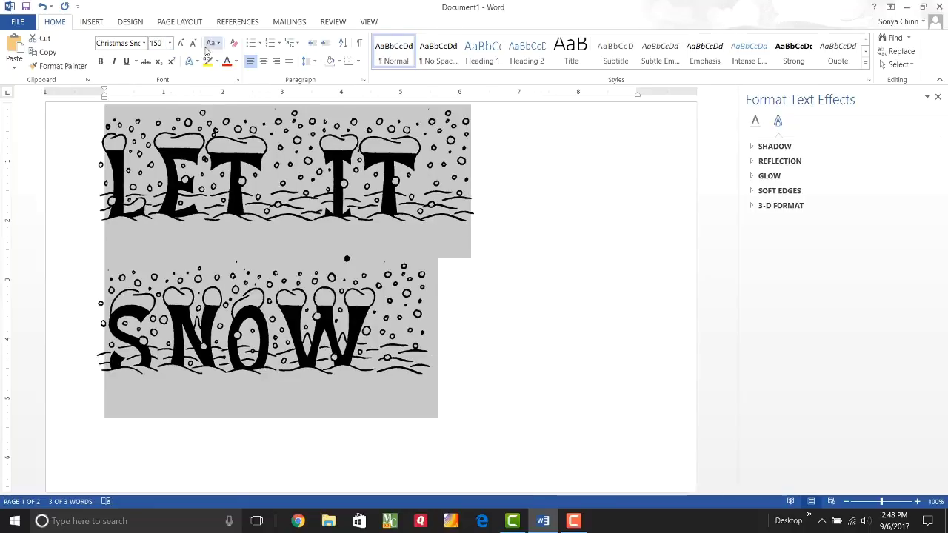
click(167, 42)
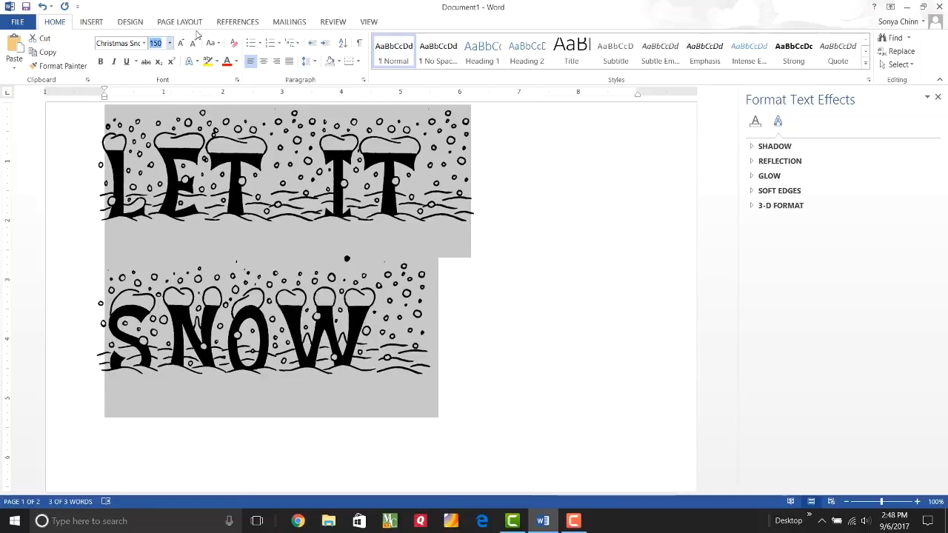
text(100)
key(Return)
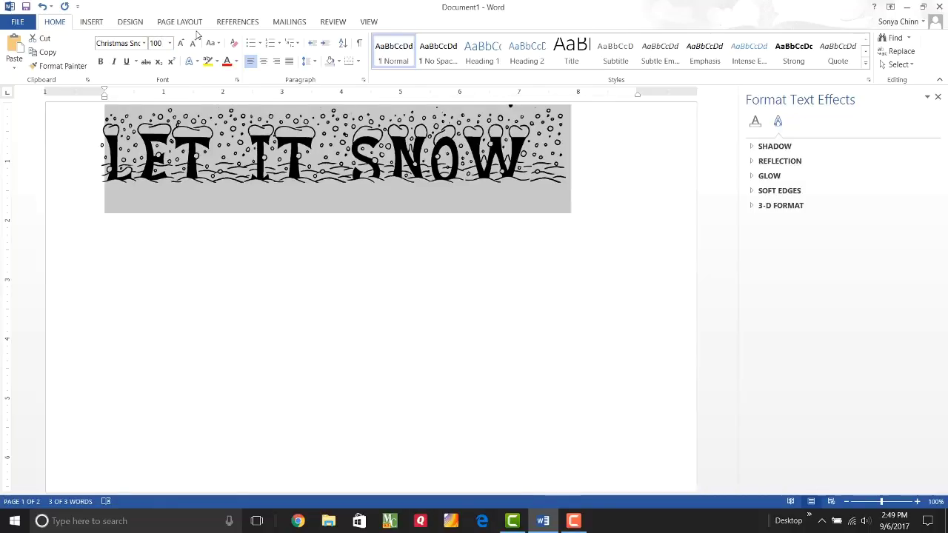
Delete the selected phrase and insert WordArt in the style Fill - White, Outline - Accent 1, Shadow
key(Delete)
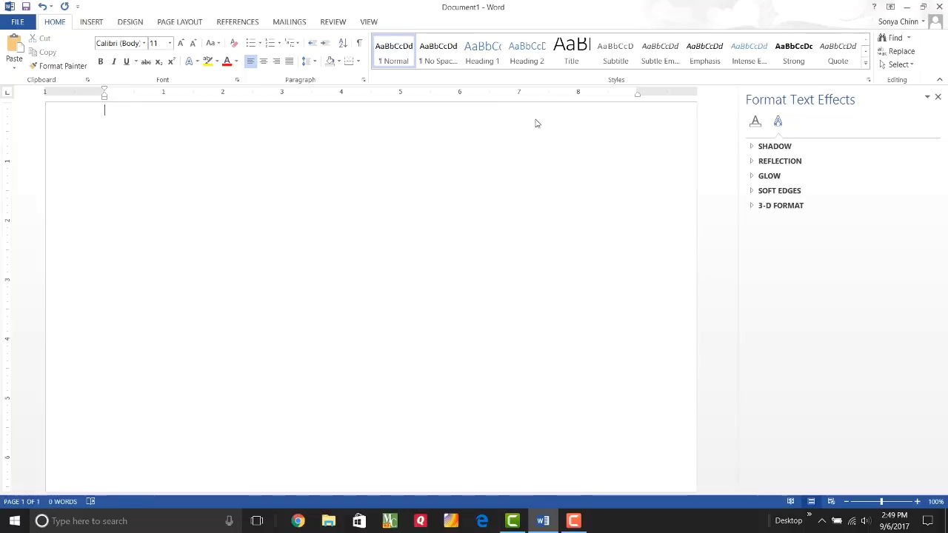
click(90, 23)
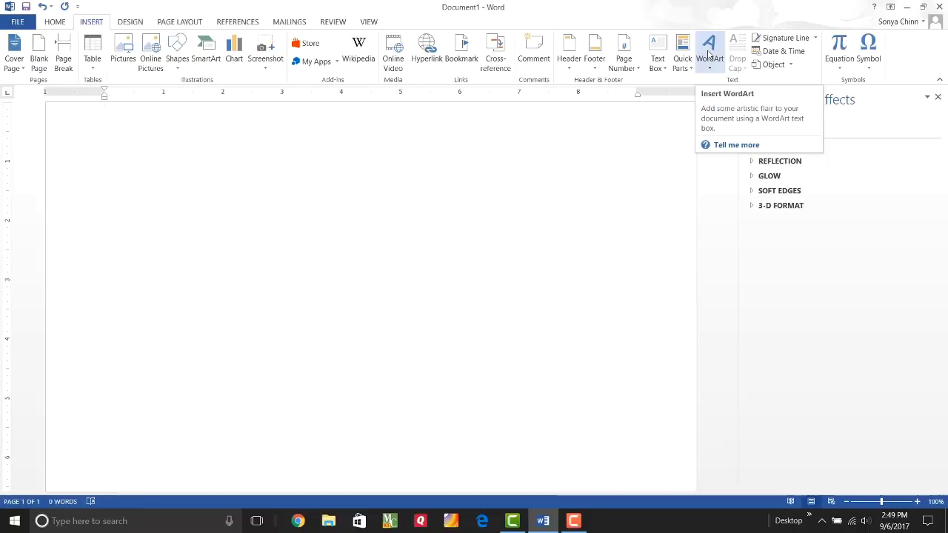
click(709, 54)
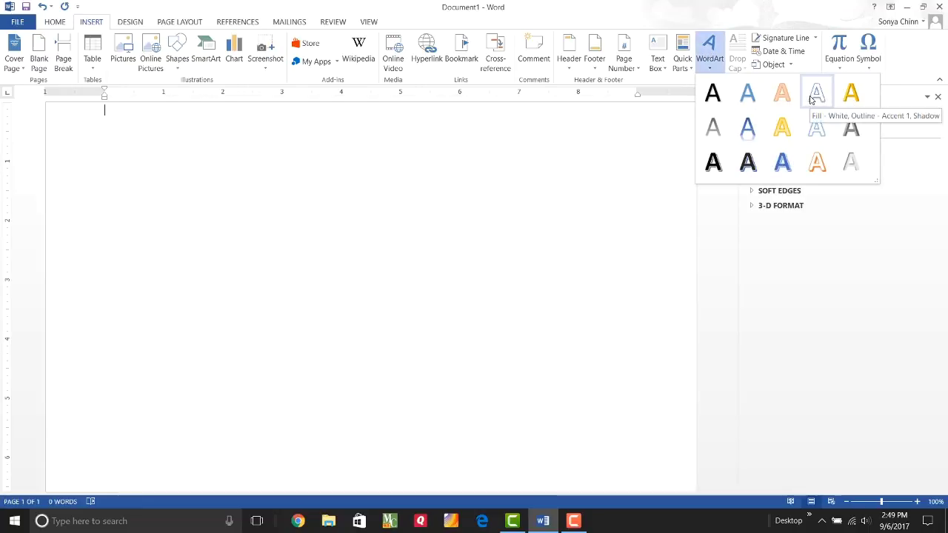
click(813, 97)
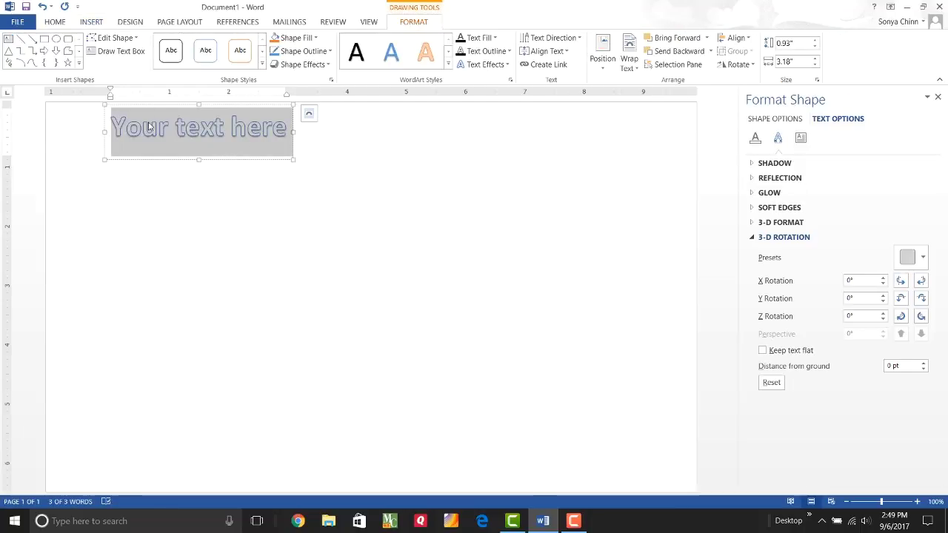
Set the WordArt's font to Christmas Snow and replace its placeholder text with "LET IT SNOW"
click(55, 23)
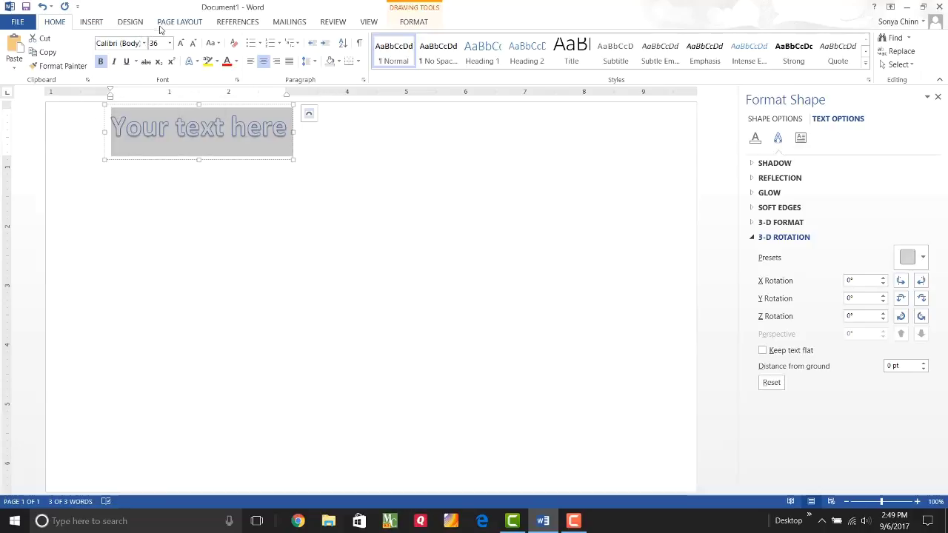
click(143, 43)
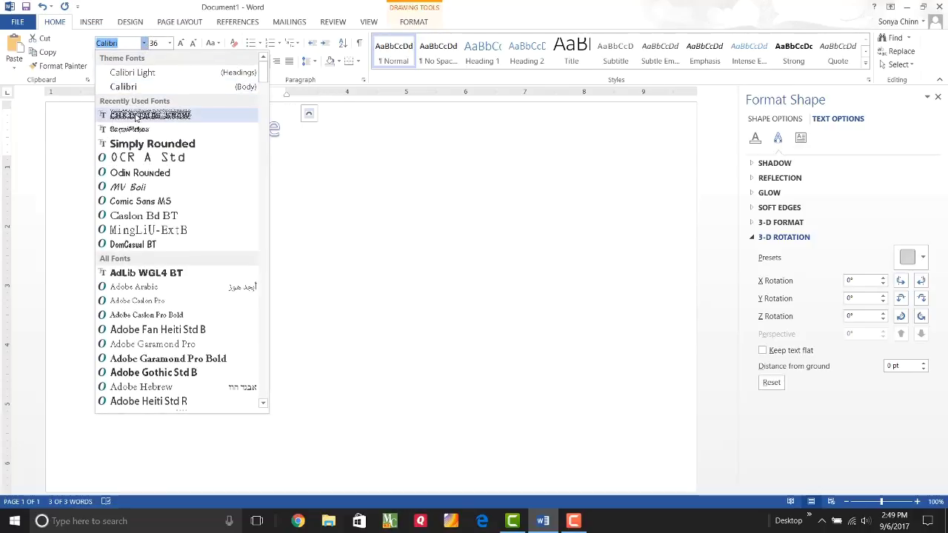
click(135, 116)
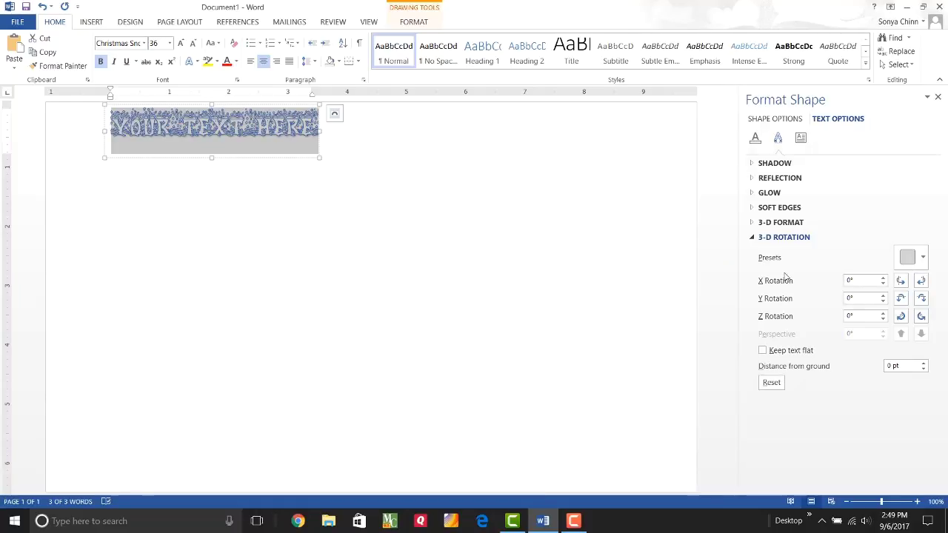
text(Merry C)
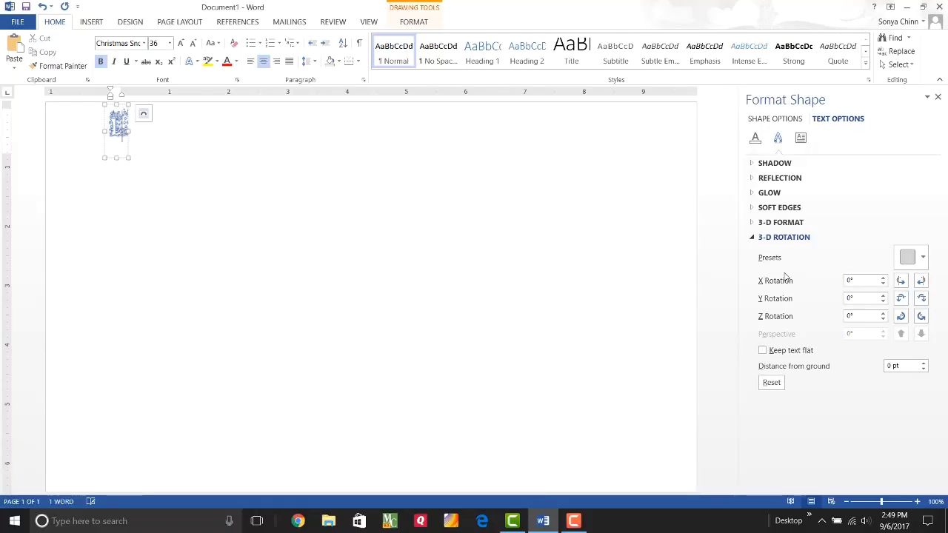
text( SNOW)
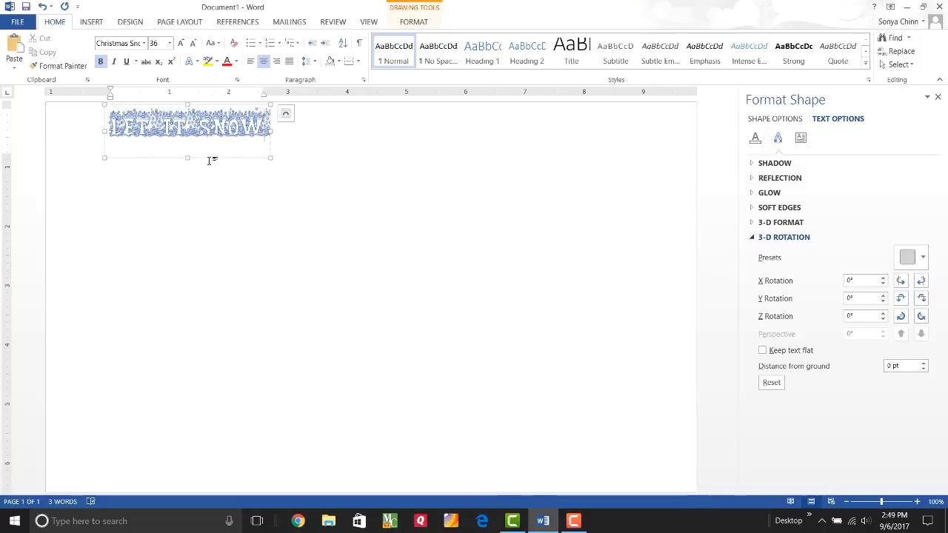
Select the whole "LET IT SNOW" WordArt text and set its font size to 120
click(170, 43)
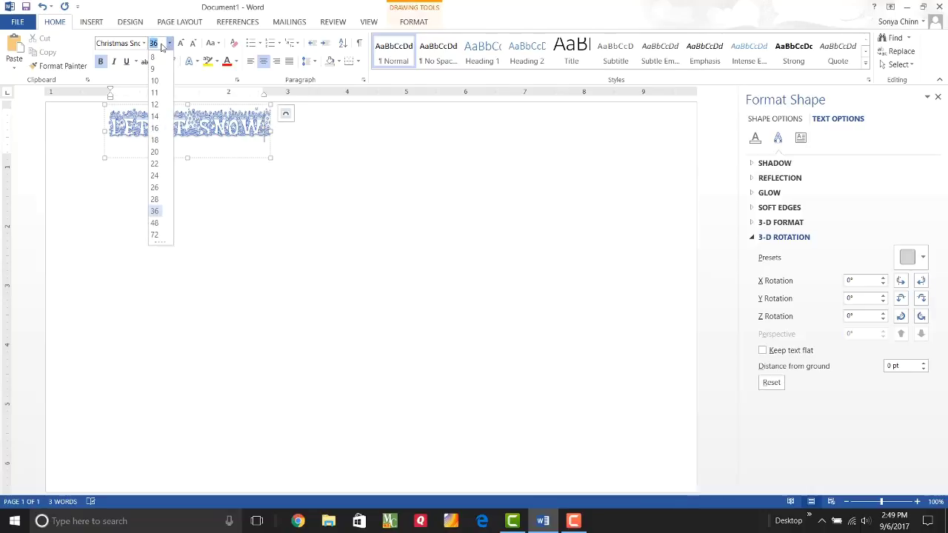
text(120)
key(Return)
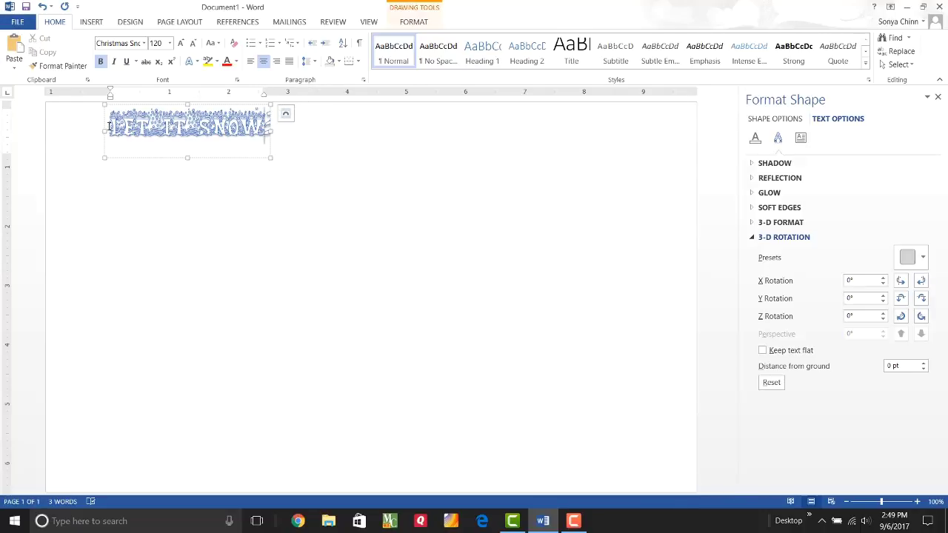
drag(111, 129, 247, 116)
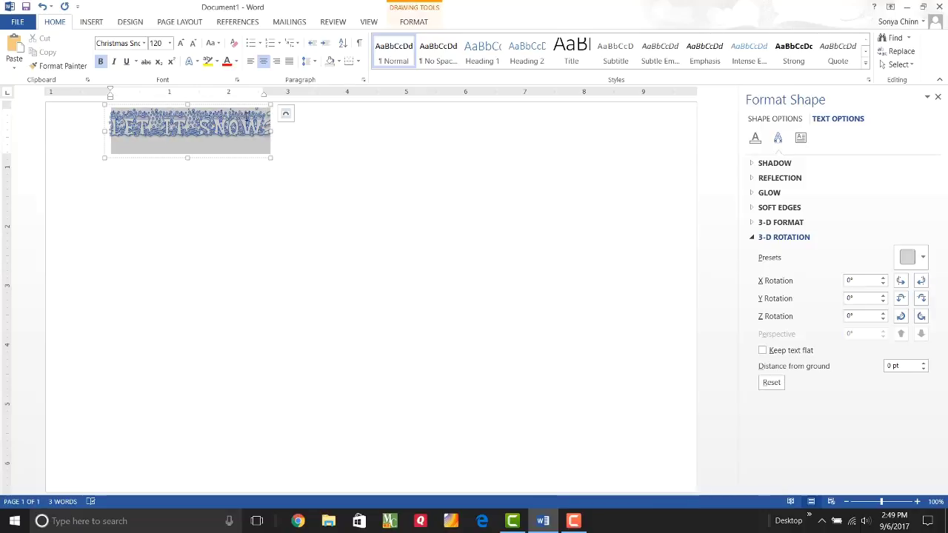
click(169, 43)
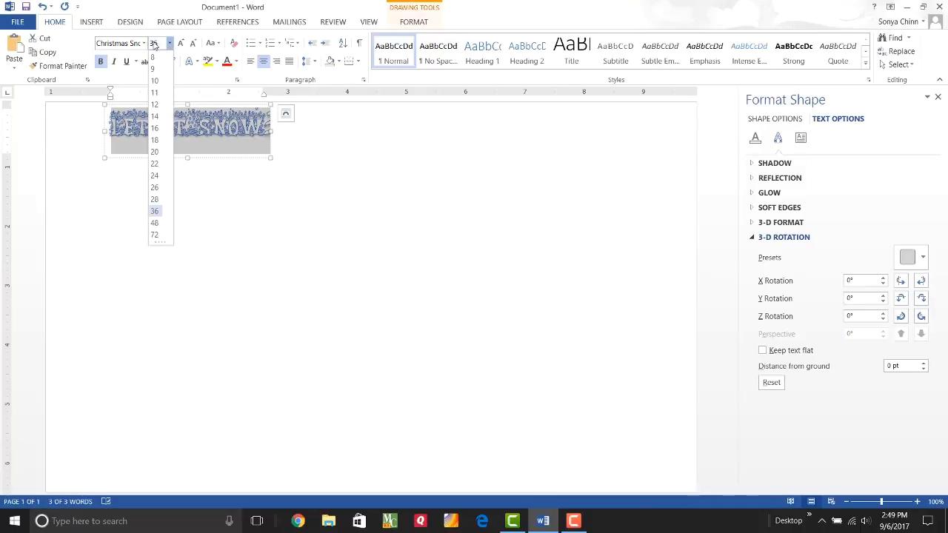
text(120)
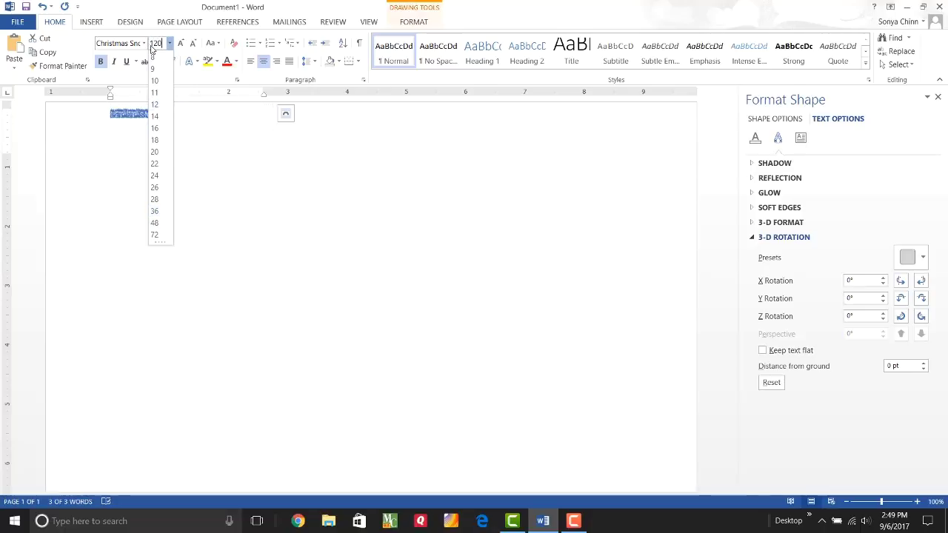
key(Return)
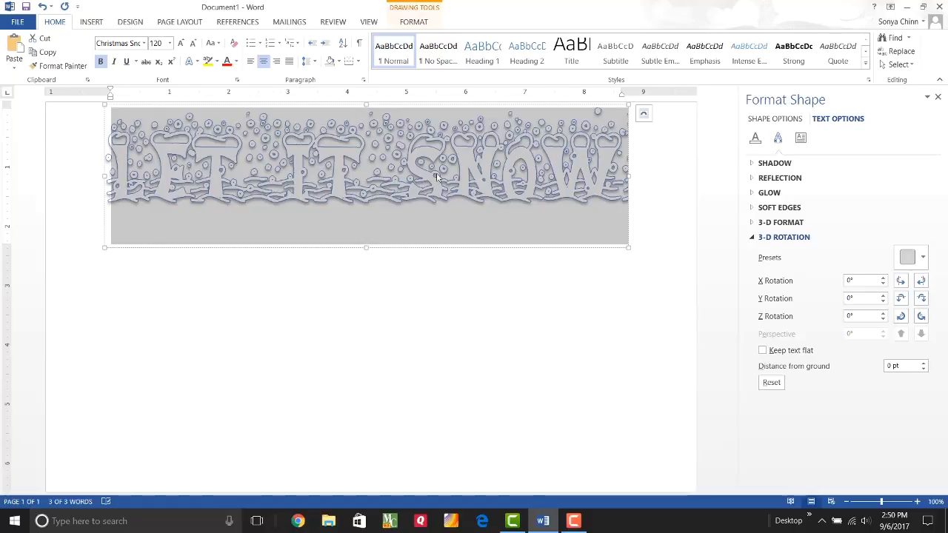
Select the WordArt's frame and try the Chevron Up warp as its text transform
click(397, 249)
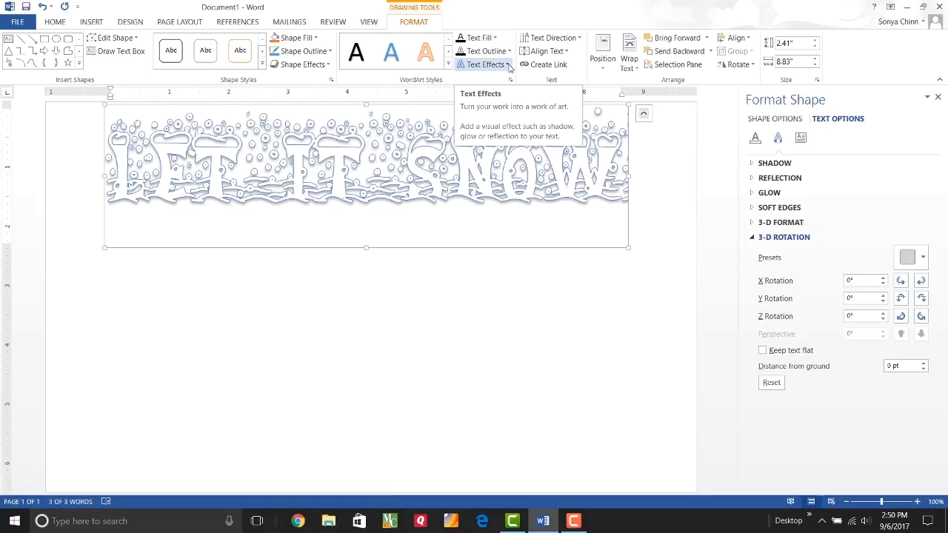
click(508, 65)
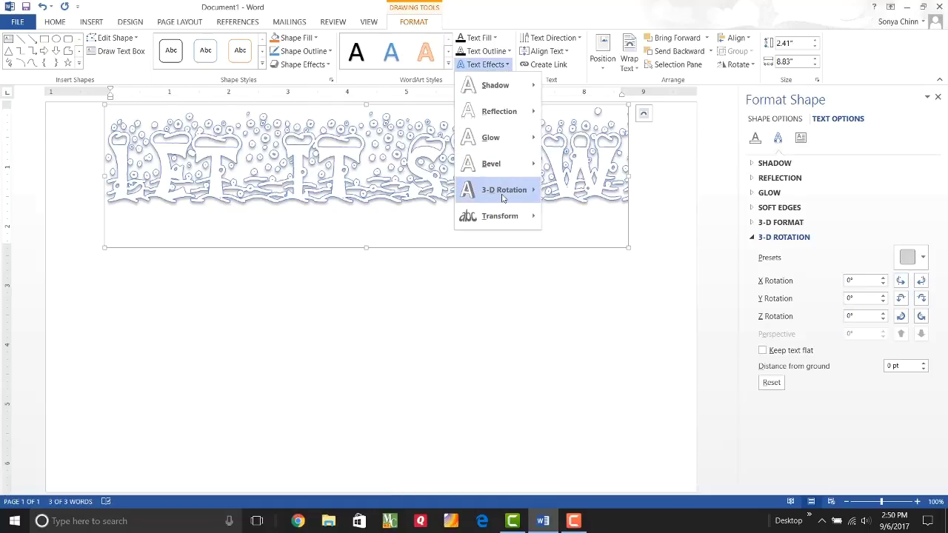
mouse_move(502, 217)
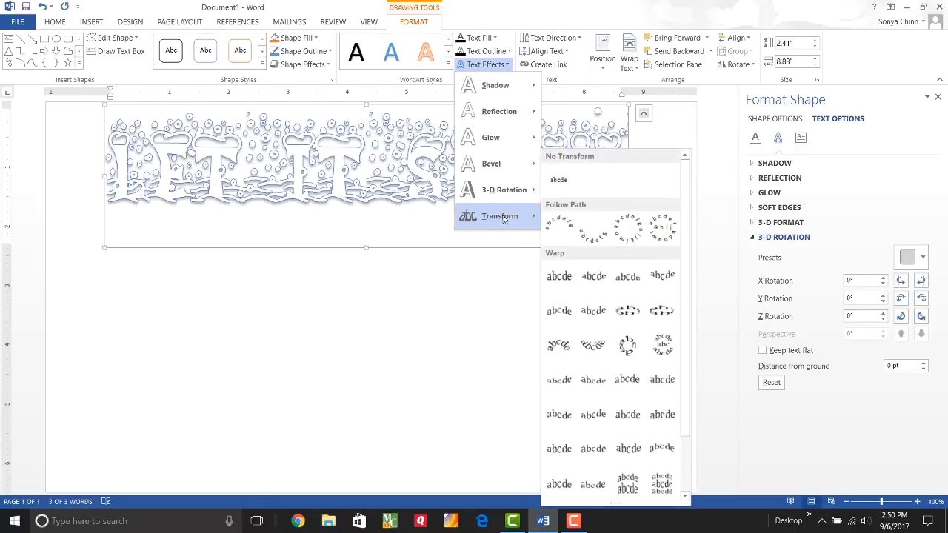
click(561, 317)
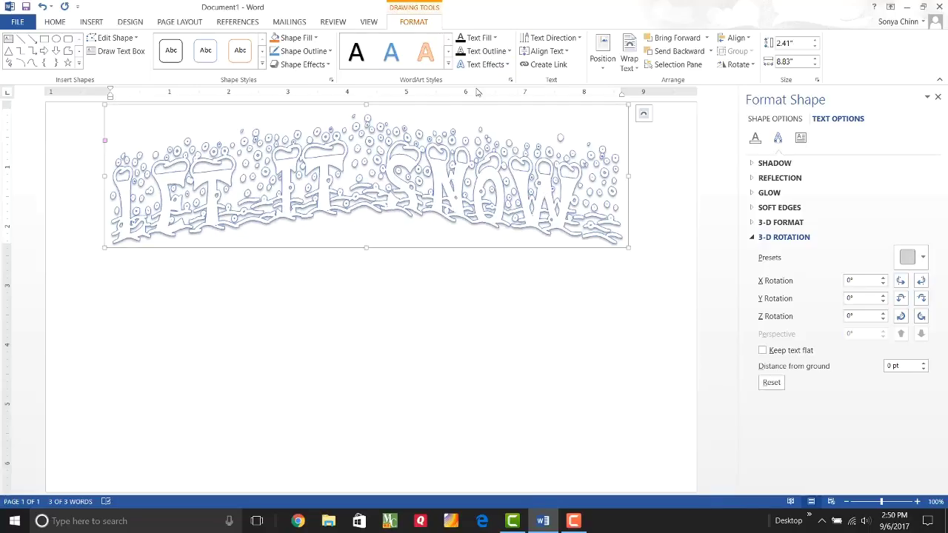
Try the circular follow-path transform on the WordArt and replace it with the Ring Inside warp
click(487, 66)
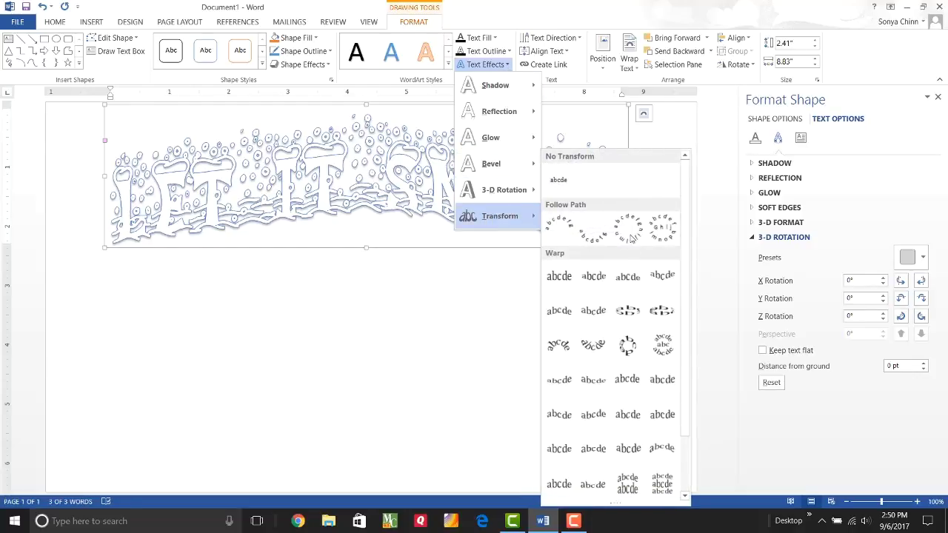
click(632, 237)
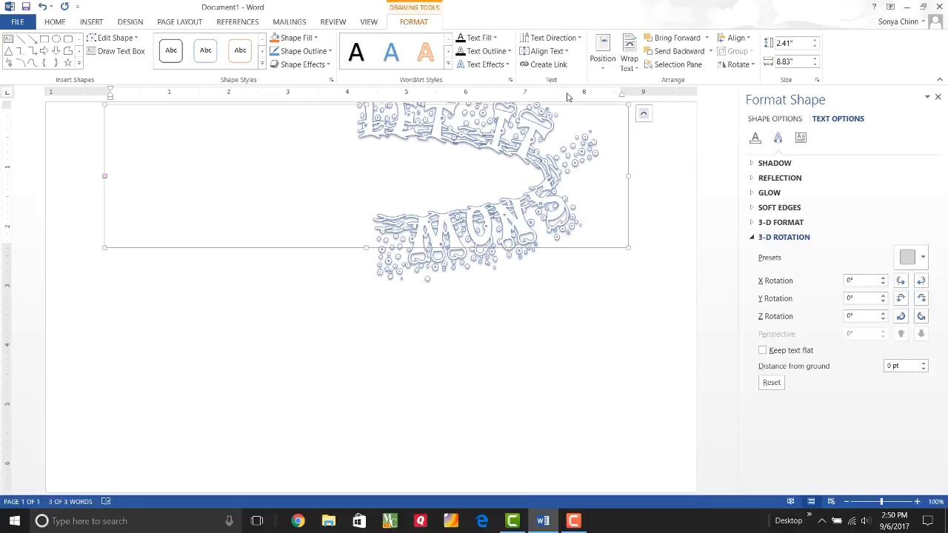
click(507, 65)
mouse_move(507, 217)
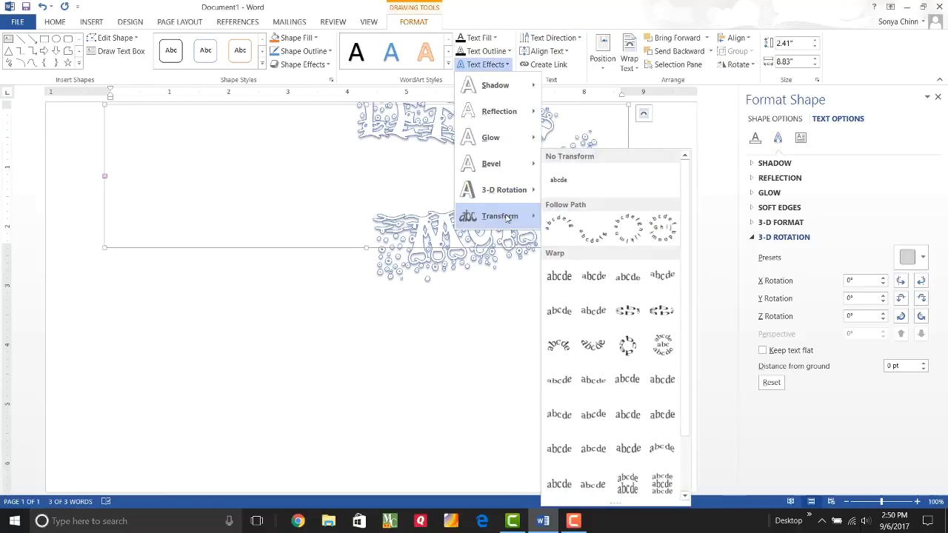
click(632, 315)
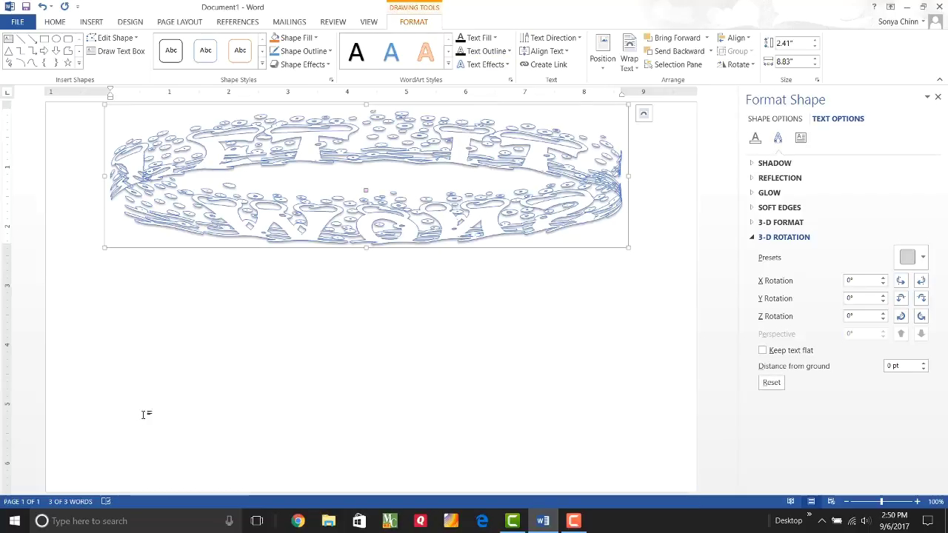
Apply the Curve Up warp to the WordArt and enlarge its frame to about 5.53" high and 9.38" wide
click(485, 64)
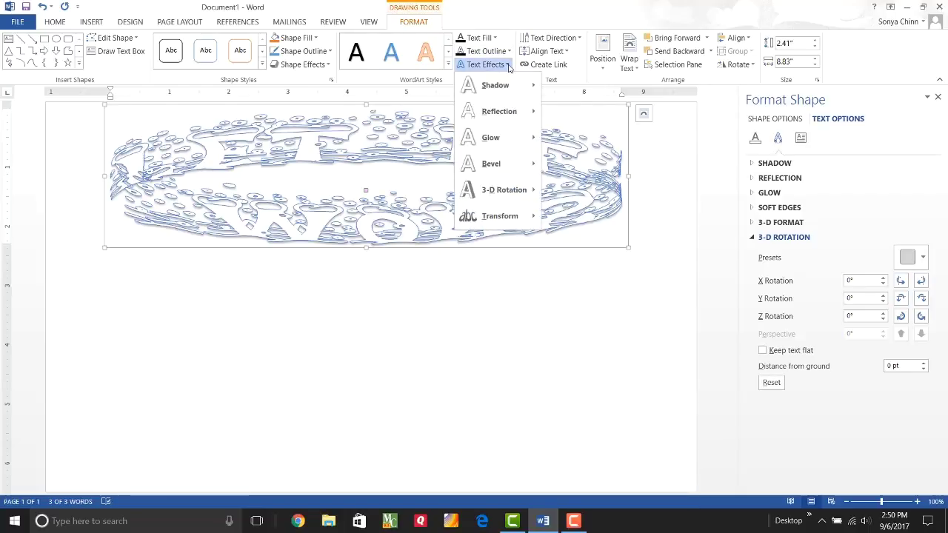
mouse_move(496, 225)
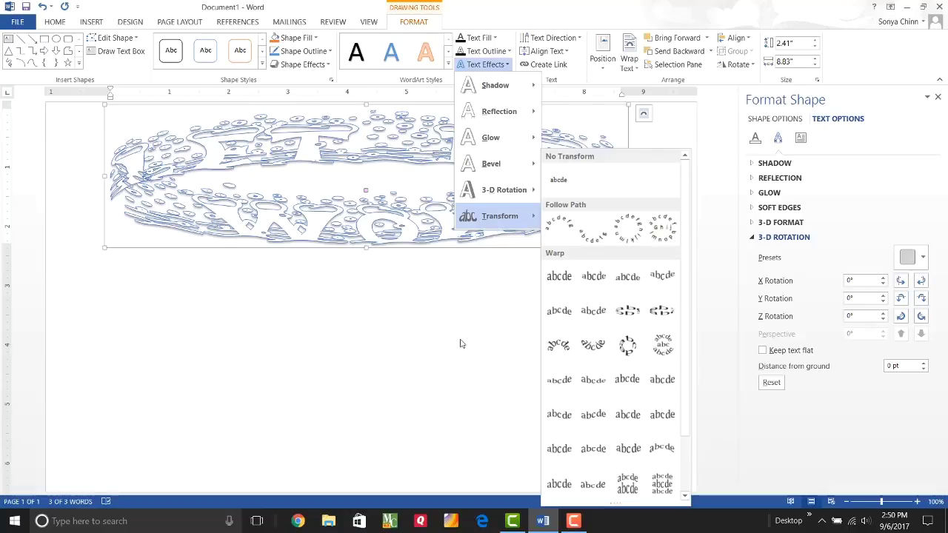
click(566, 379)
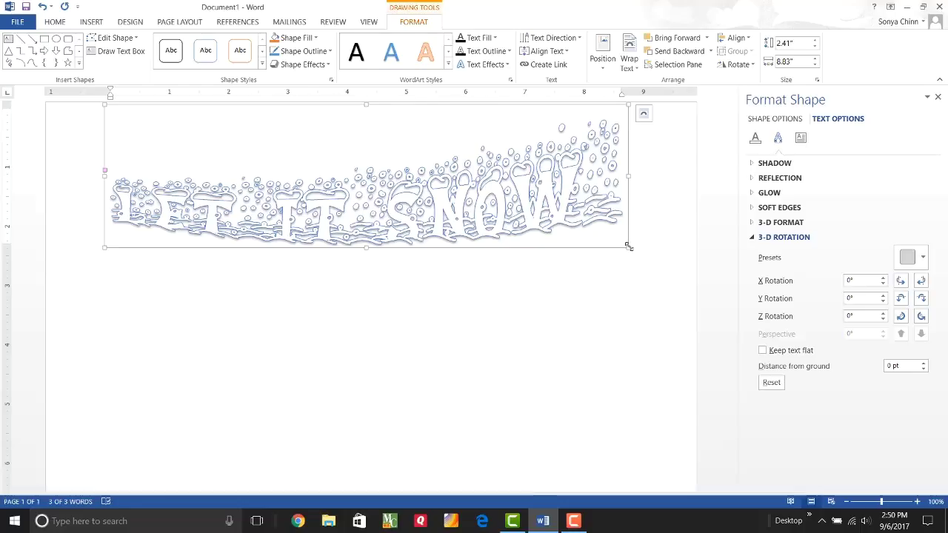
drag(628, 247, 660, 302)
drag(383, 299, 376, 432)
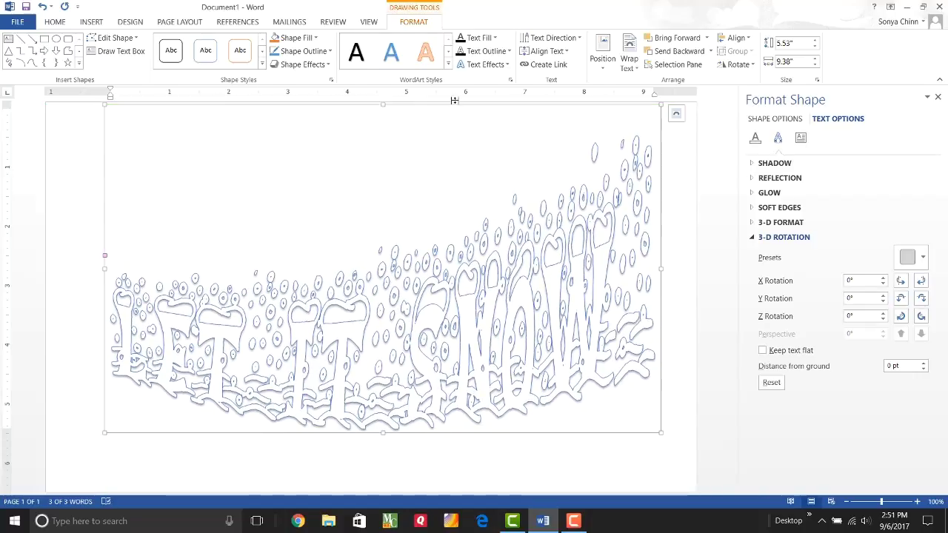